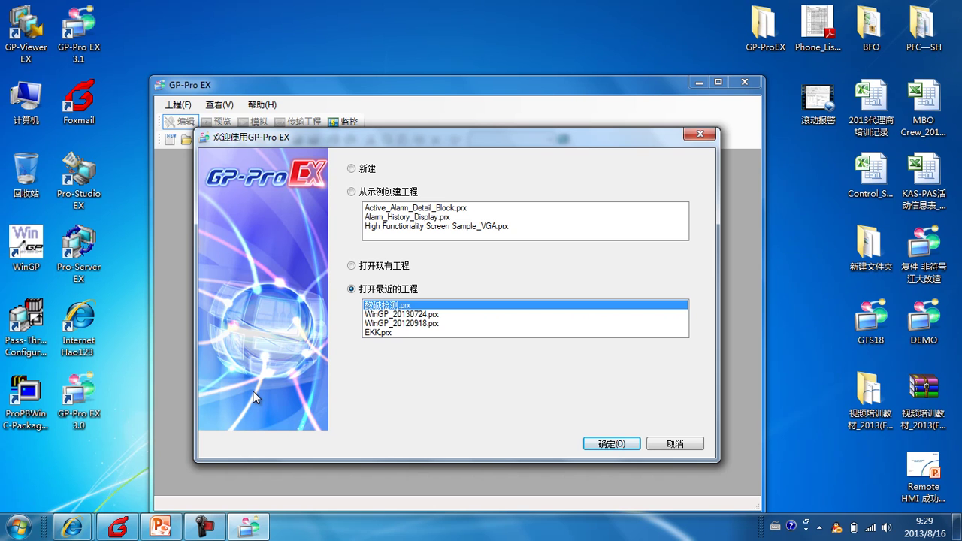
Start a new project for the GP-4401T model from the GP-44** Series of the GP4000 Series
click(351, 168)
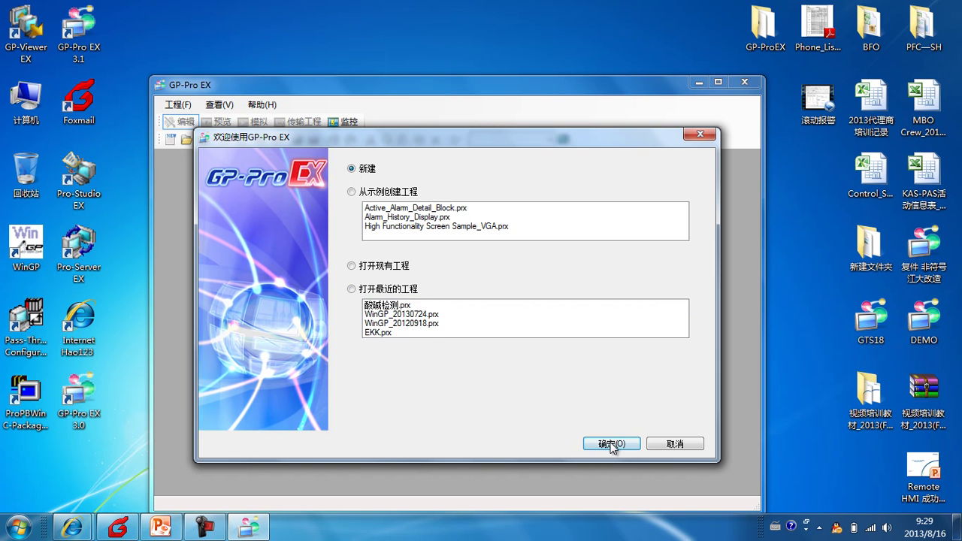
click(608, 444)
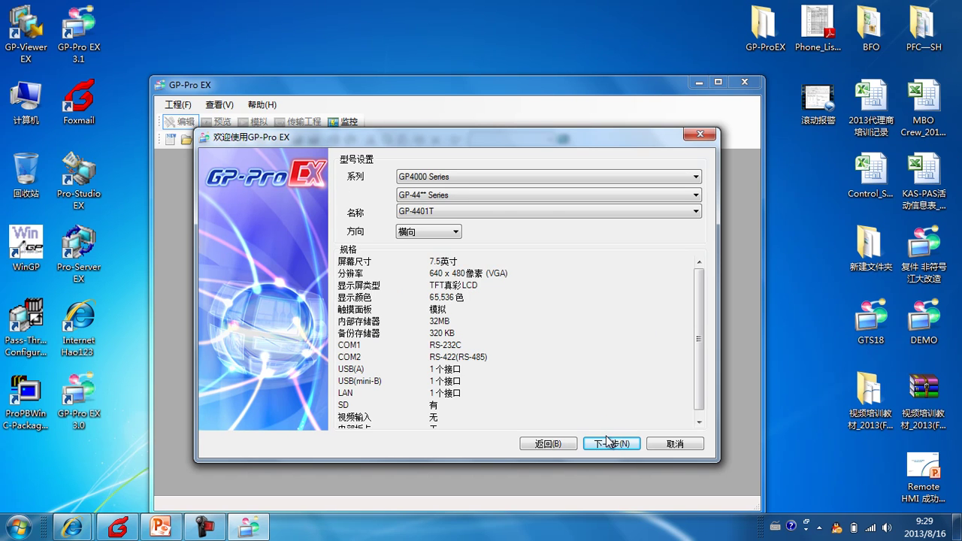
click(429, 198)
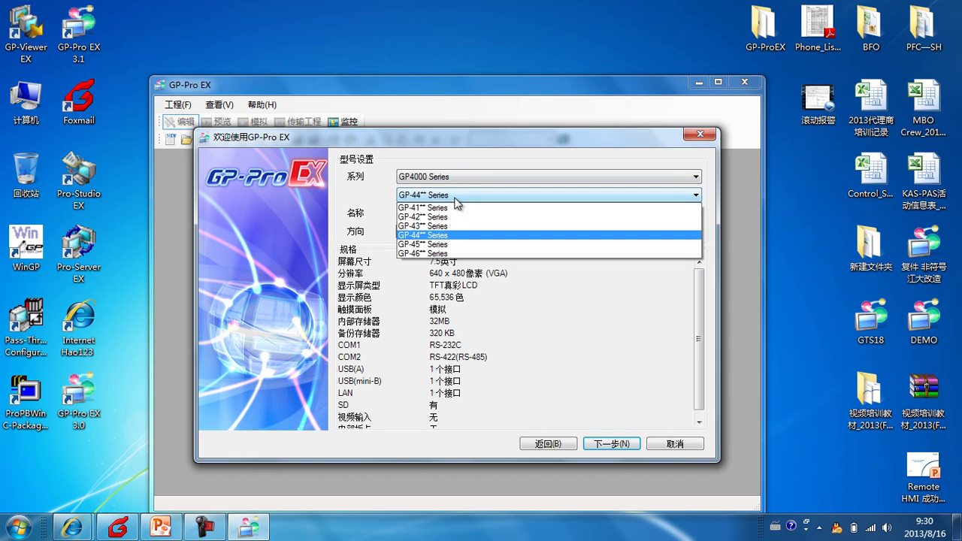
click(433, 236)
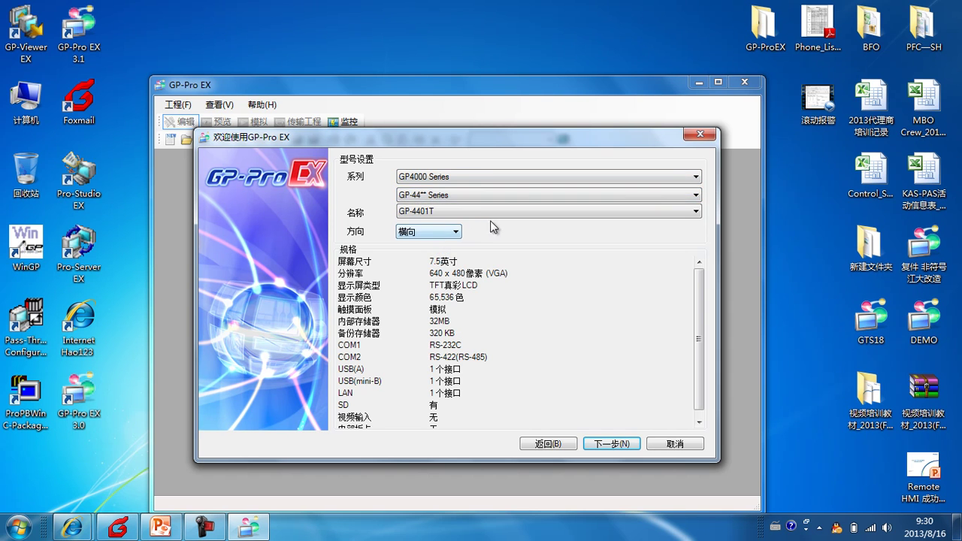
click(613, 444)
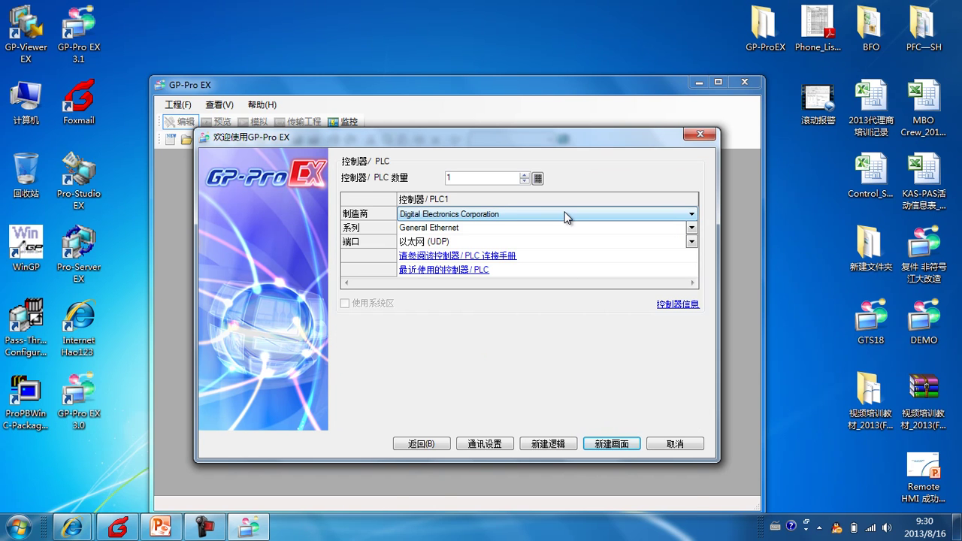
Set the PLC to Mitsubishi Electric Corporation, FX Series CPU Direct, and create a new base screen
click(565, 215)
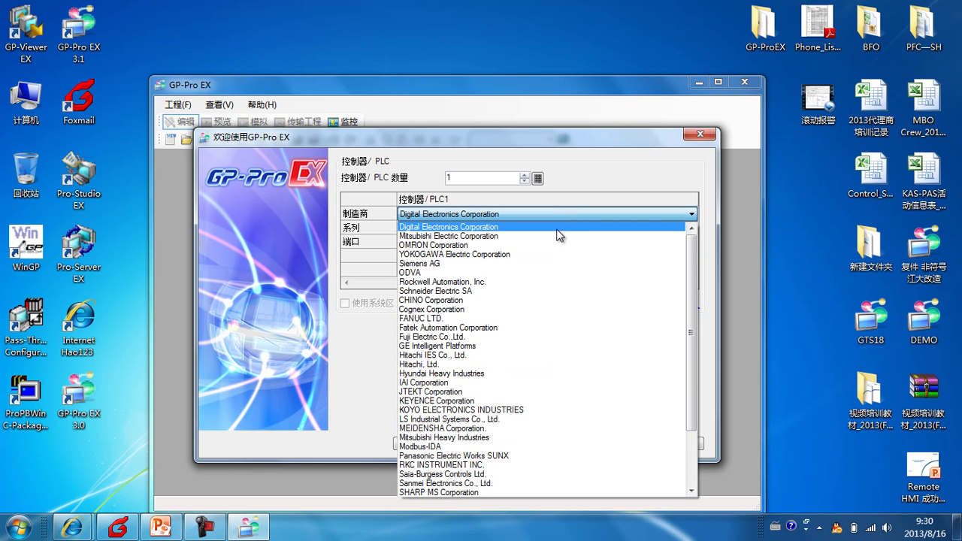
click(556, 236)
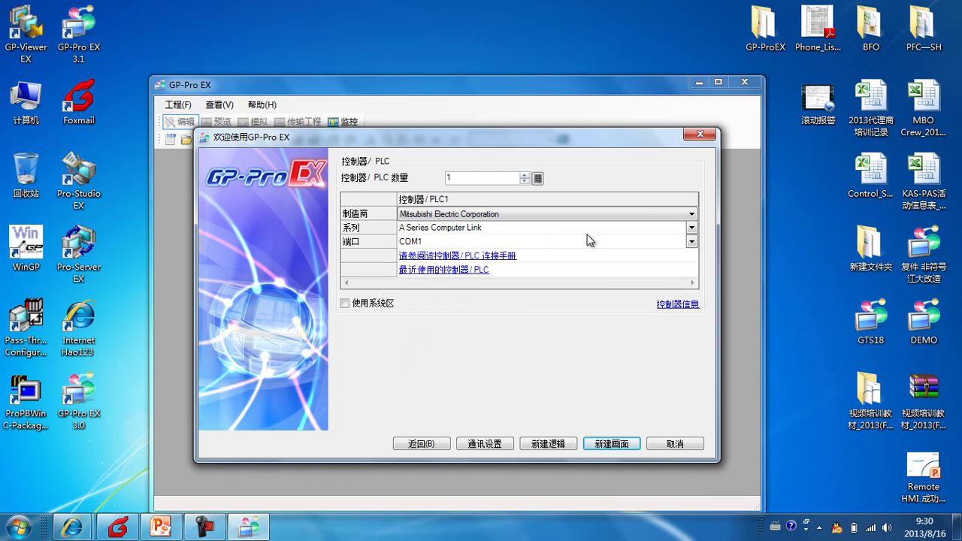
click(689, 230)
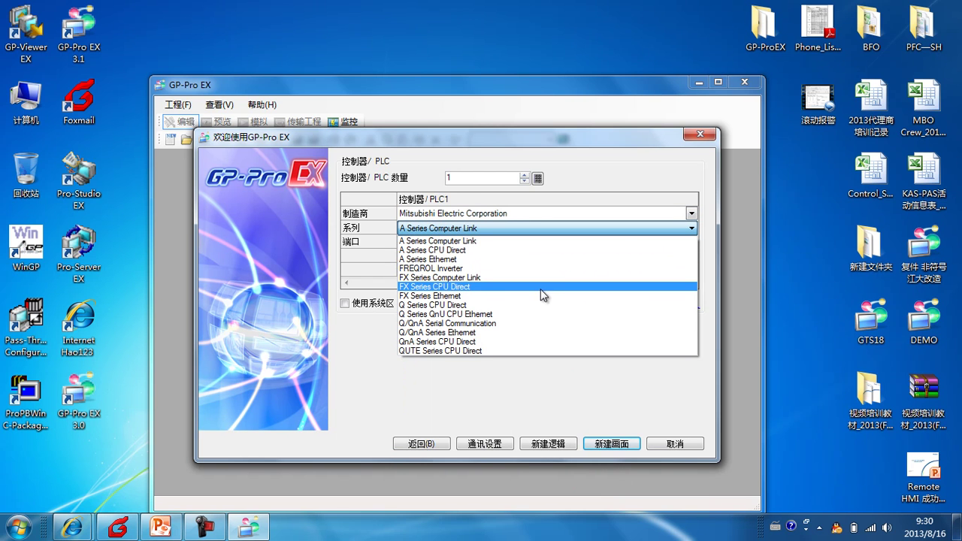
click(466, 287)
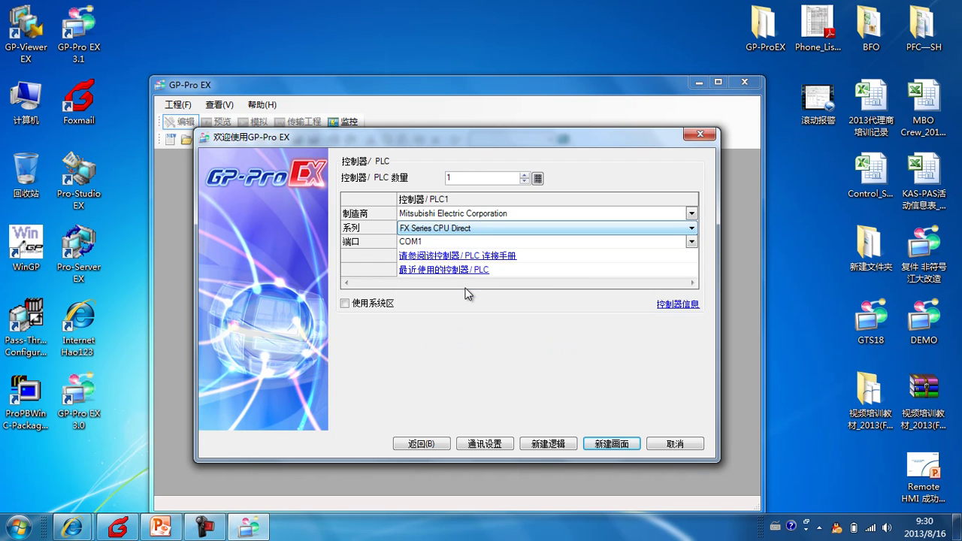
click(616, 443)
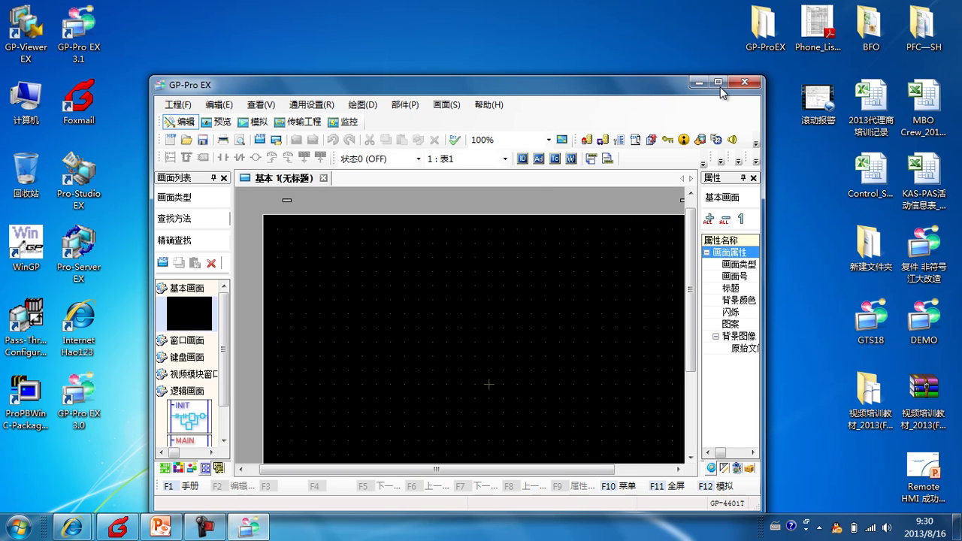
Maximize the editor window and widen the property and screen list panes until their contents are readable
click(720, 83)
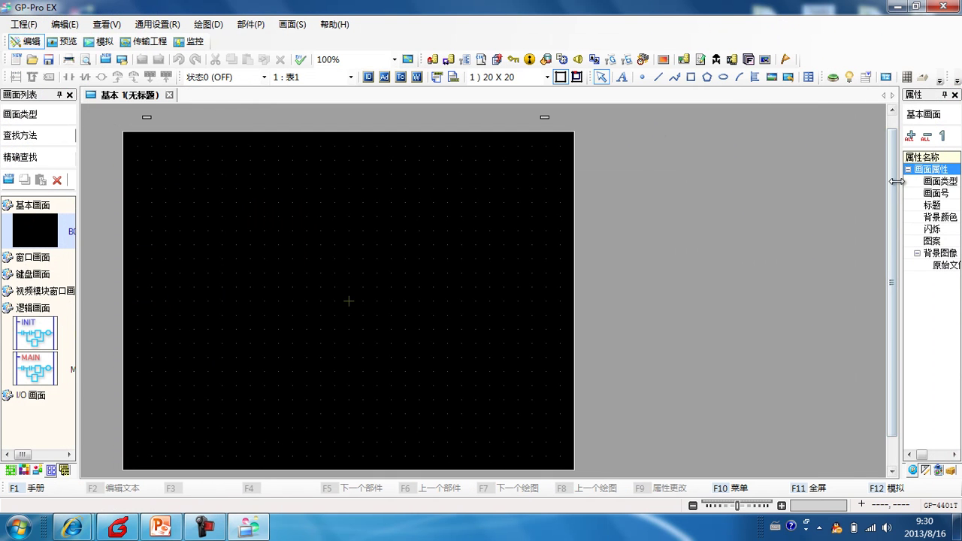
drag(896, 181, 787, 191)
drag(78, 257, 167, 256)
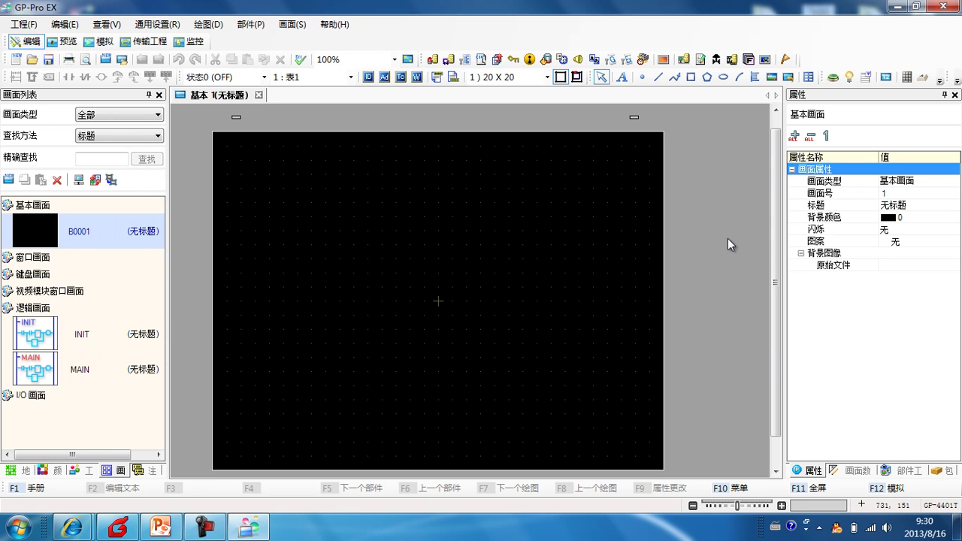
Open the common alarm settings (报警设置) and narrow both side panes to give the settings page more room
click(155, 29)
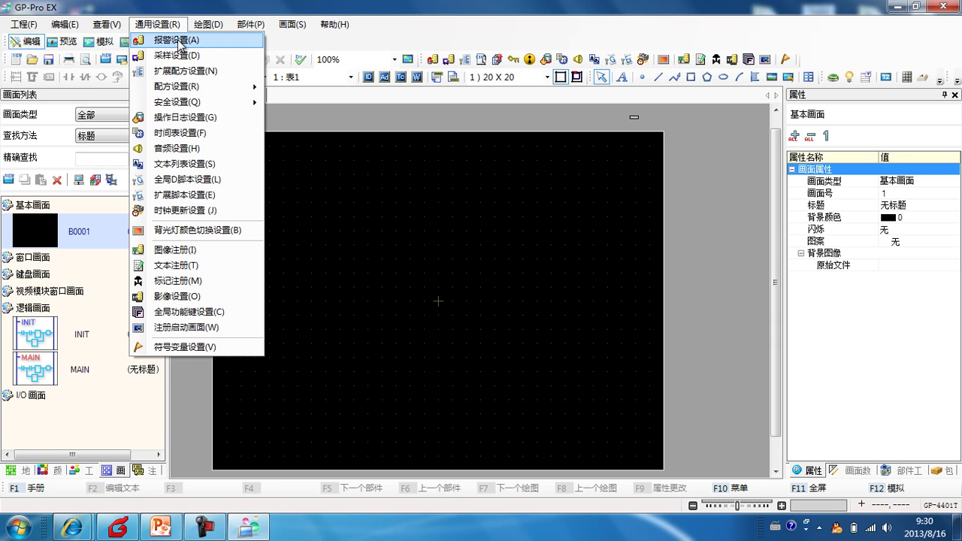
click(178, 43)
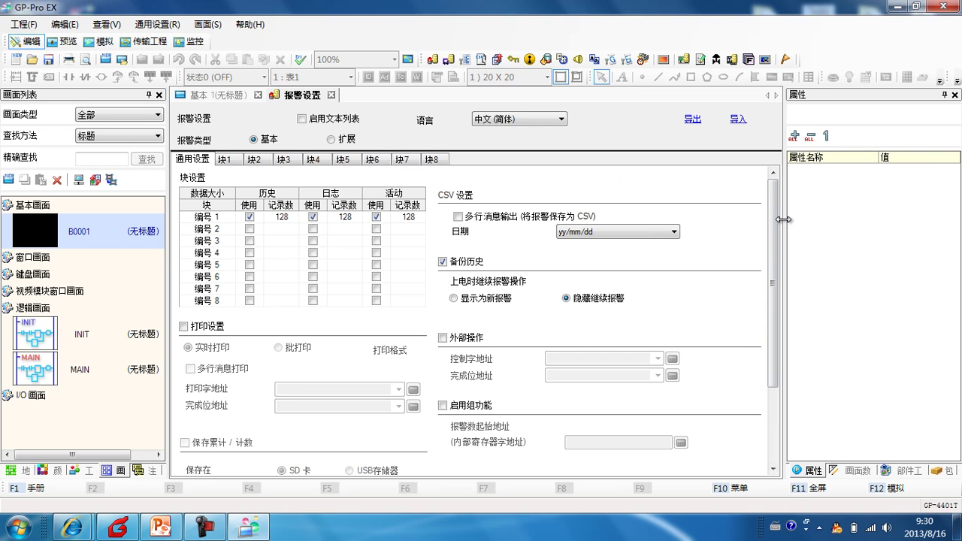
drag(784, 248, 802, 248)
drag(168, 317, 136, 319)
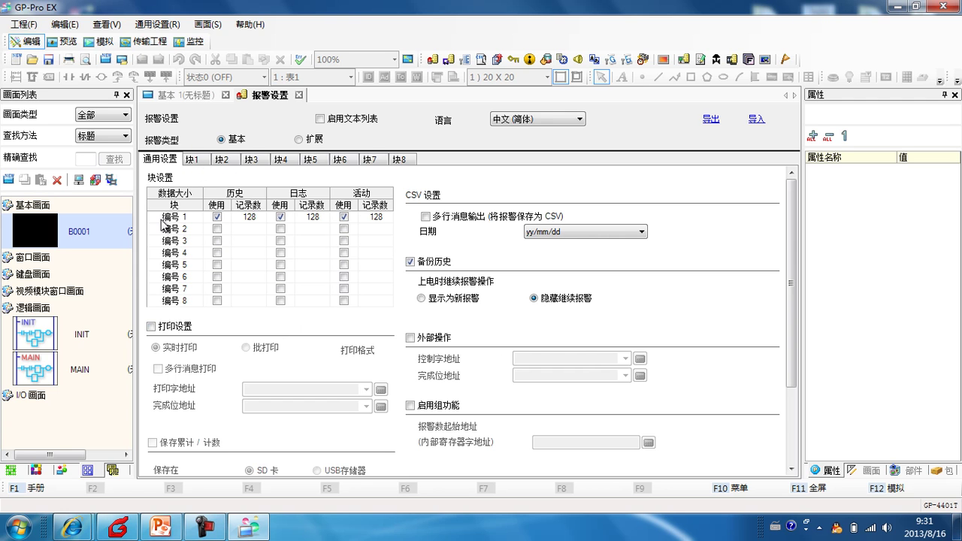
Enable the alarm print settings (打印设置) and choose batch printing (批打印)
drag(794, 239, 794, 286)
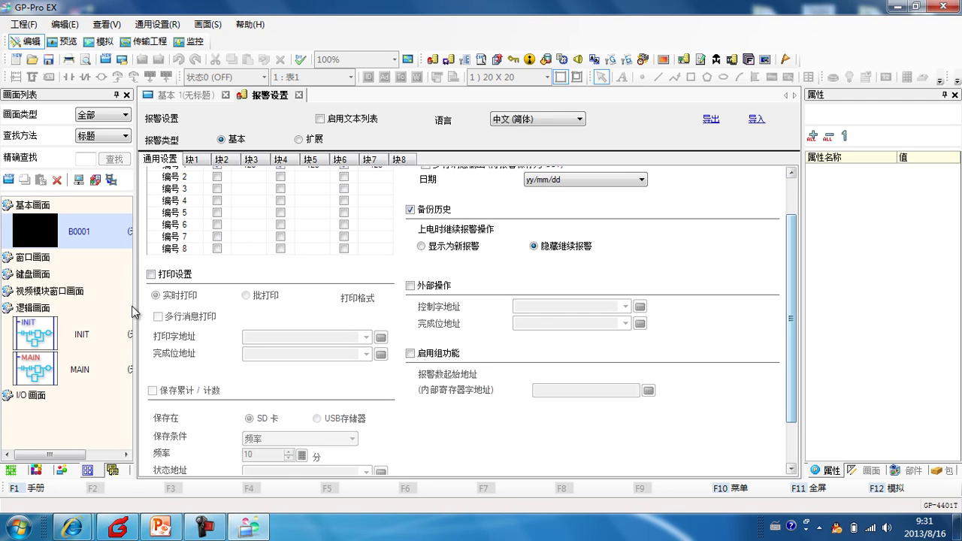
click(177, 280)
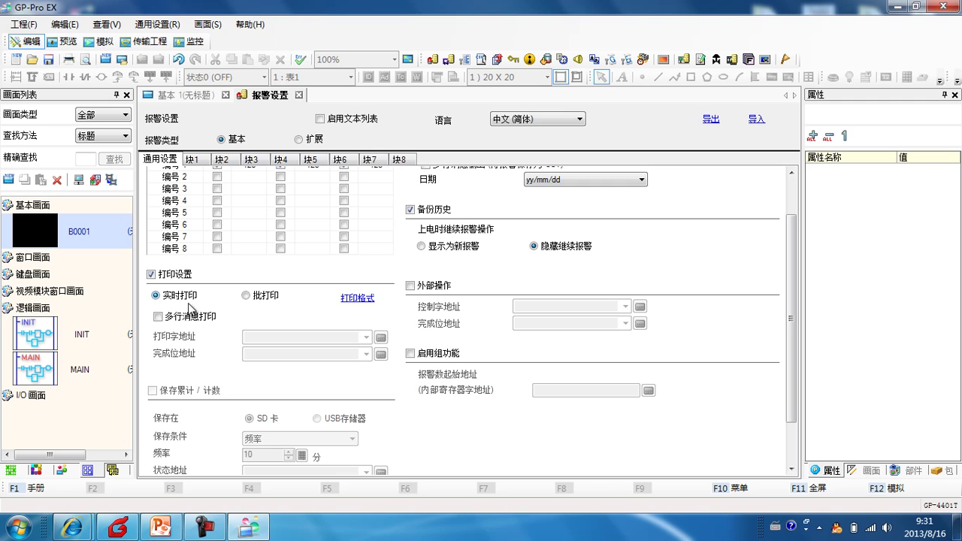
drag(794, 301, 794, 281)
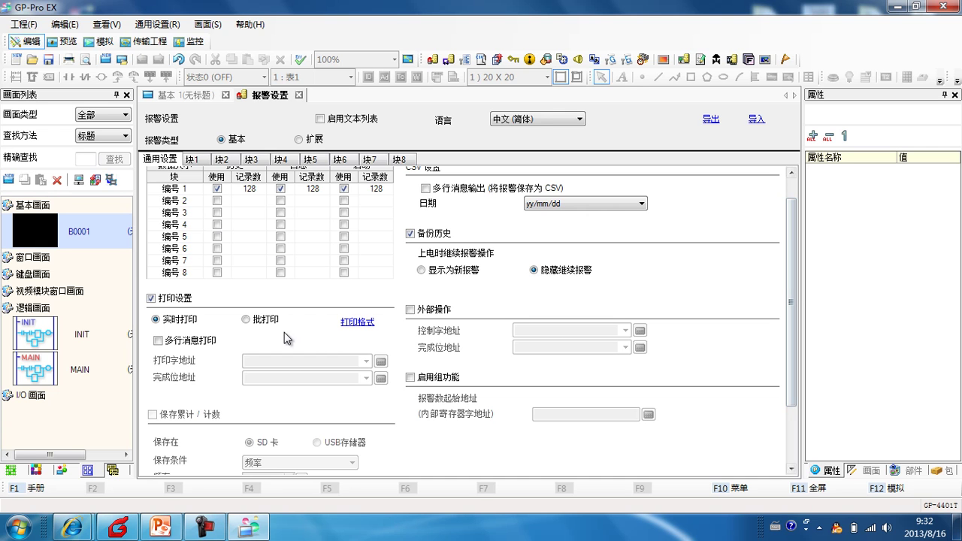
click(259, 319)
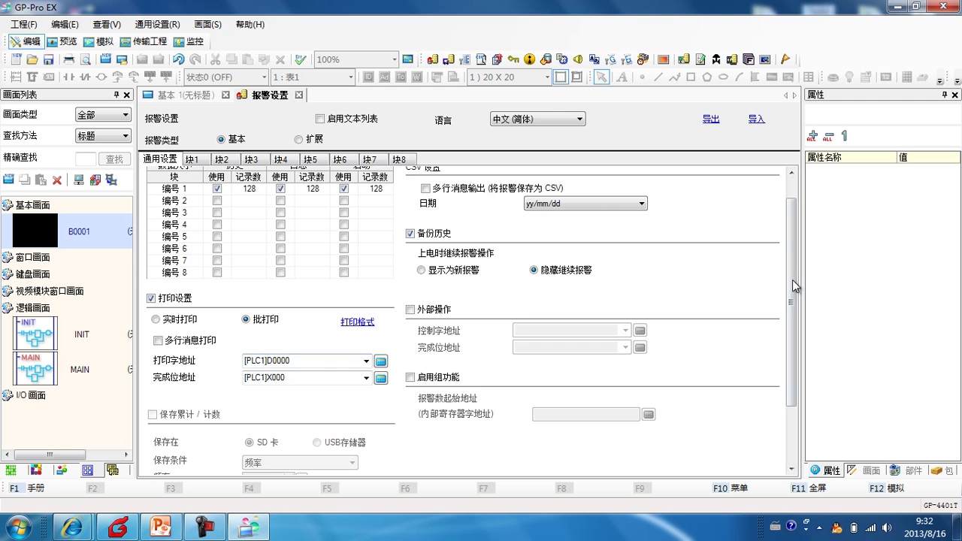
drag(794, 289, 794, 269)
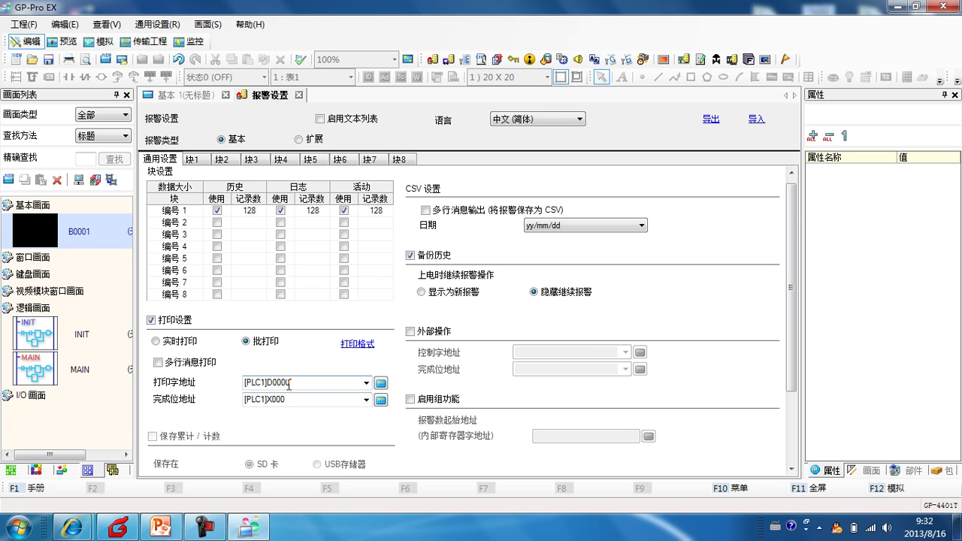
Set the print word address to D100 on PLC1, and disable the alarm print settings again
click(380, 383)
click(499, 293)
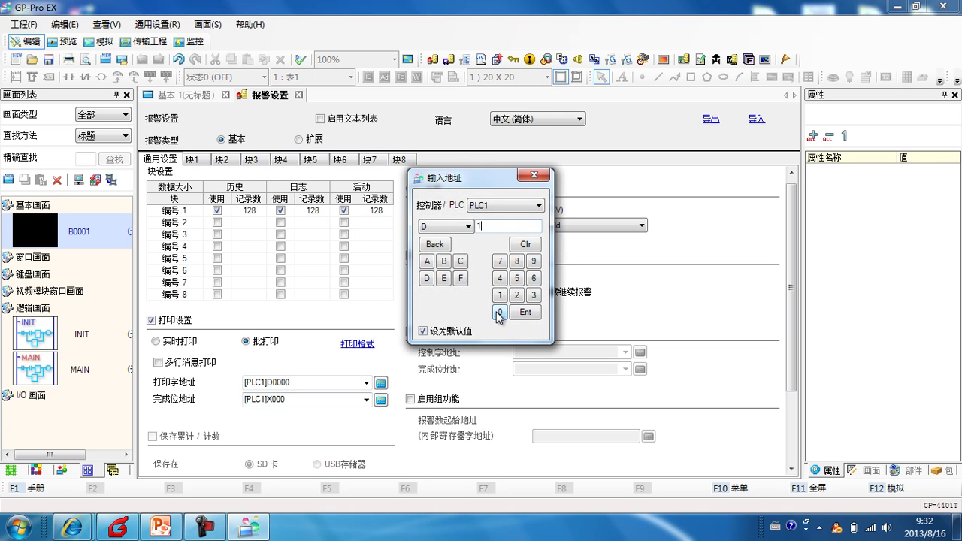
click(499, 310)
click(499, 309)
click(525, 310)
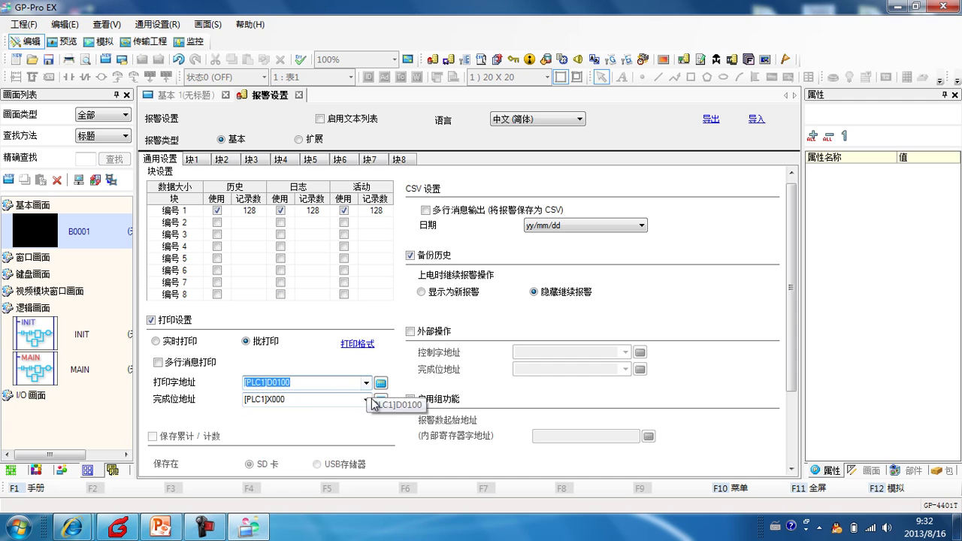
click(151, 320)
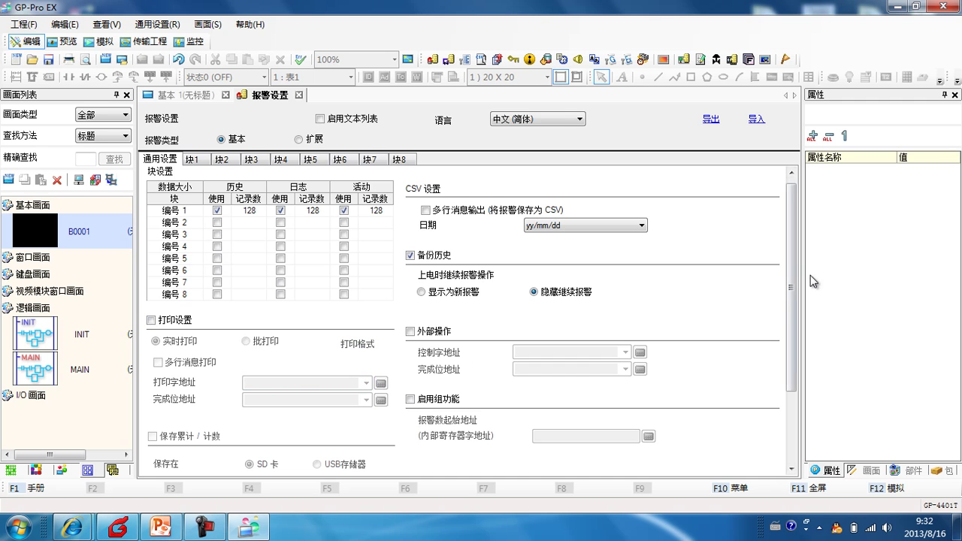
Try the alarm external operation option (外部操作) and switch it off again
mouse_move(790, 289)
mouse_down()
mouse_move(790, 360)
mouse_move(794, 272)
mouse_up()
click(416, 269)
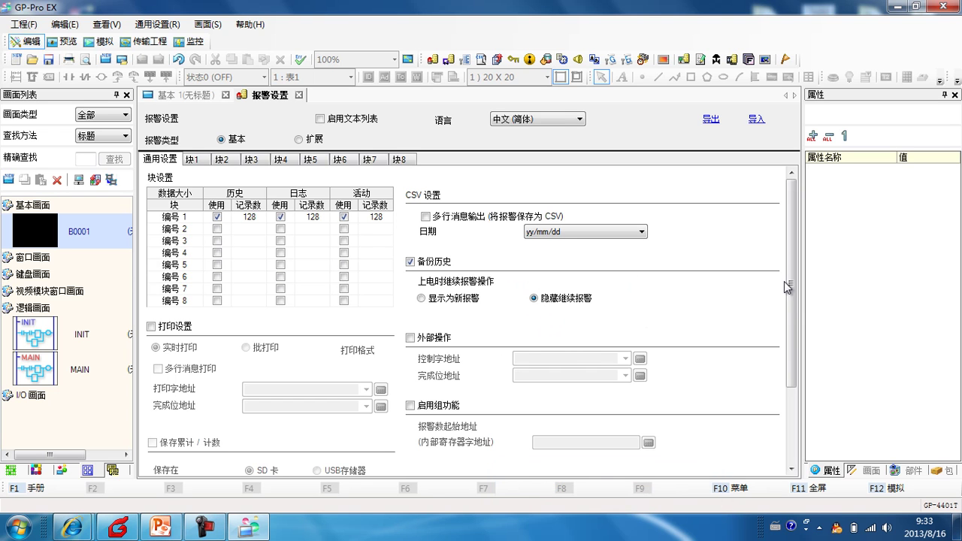
scroll(784, 281, down, 2)
click(410, 288)
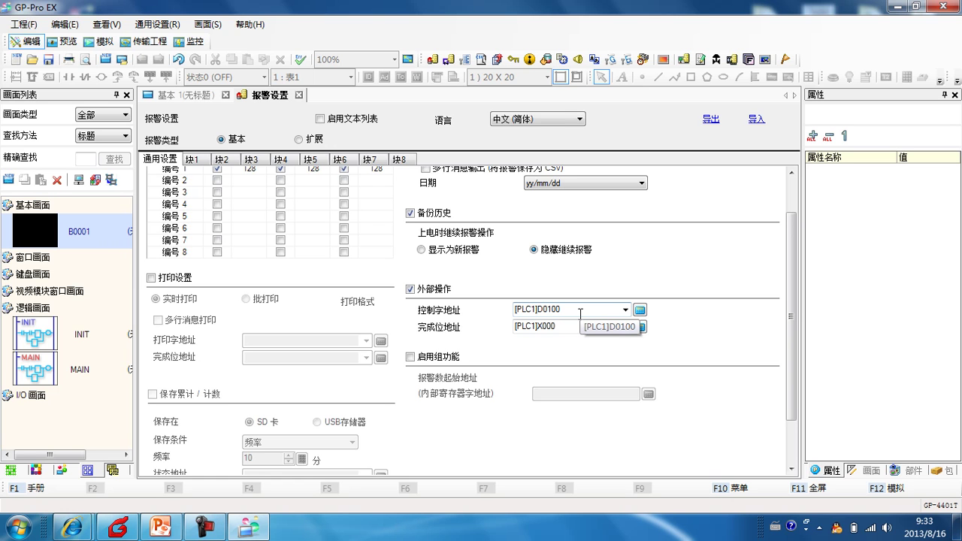
click(410, 288)
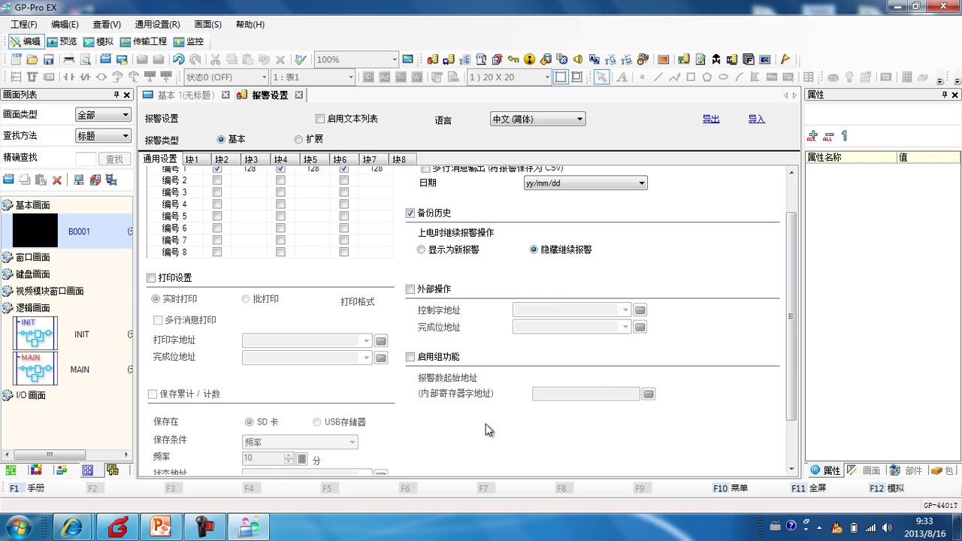
Try the alarm group function option (启用组功能) and switch it off again
click(410, 356)
drag(791, 296, 793, 263)
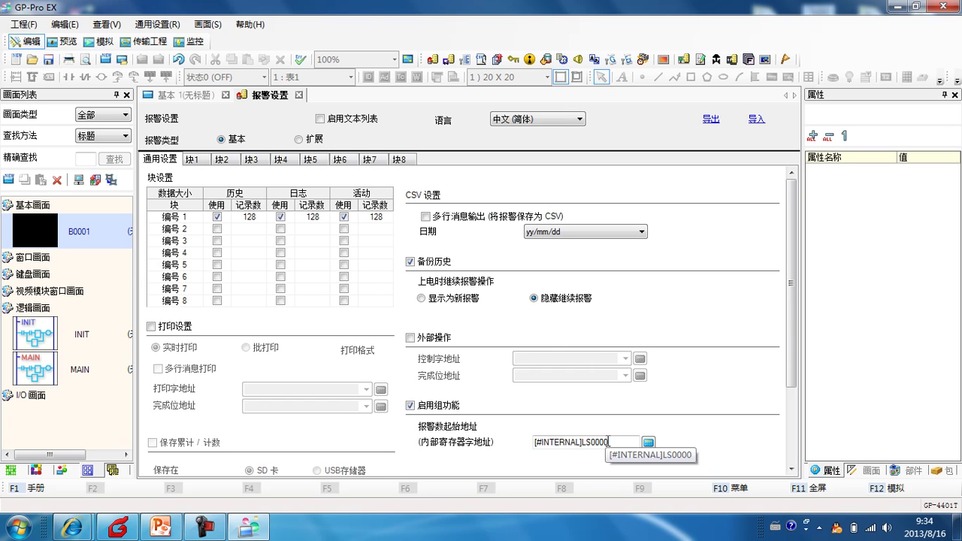
click(415, 409)
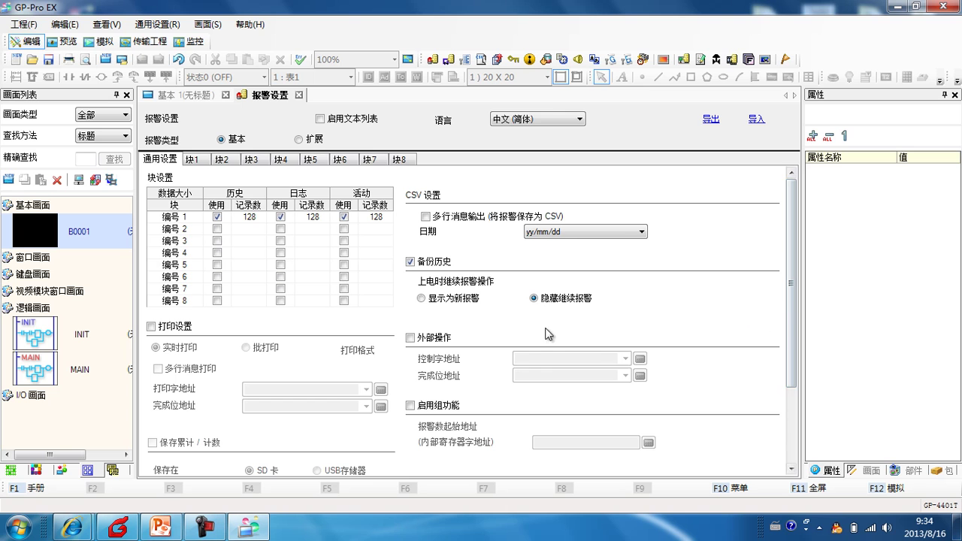
In alarm block 1, auto-allocate 5 bit addresses from [PLC1]X000 with increment 1 and trigger condition bit ON
click(193, 160)
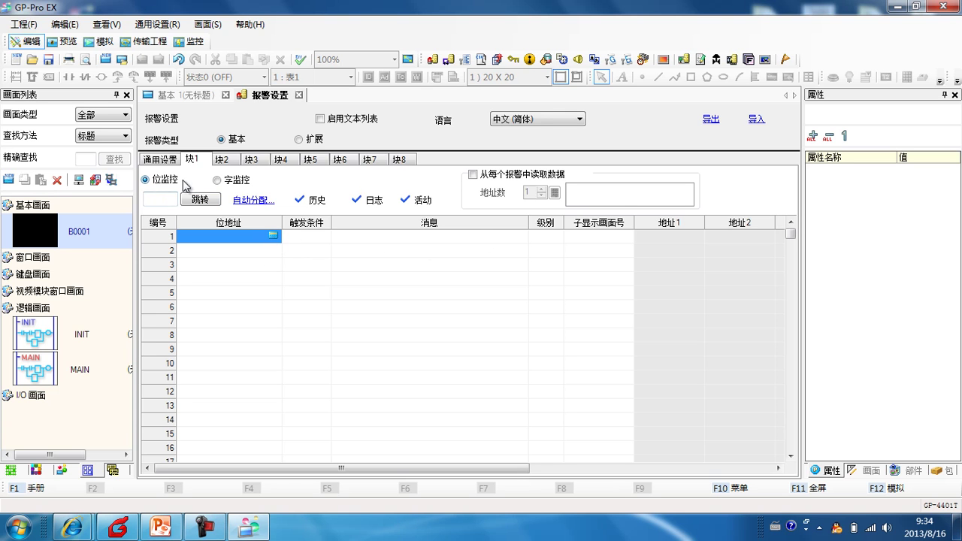
click(252, 199)
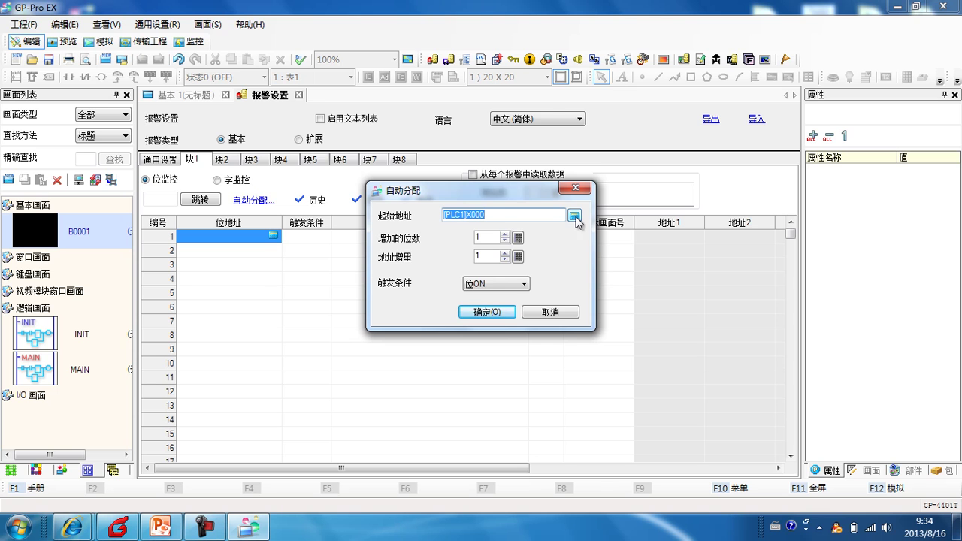
drag(473, 191, 494, 168)
double_click(504, 213)
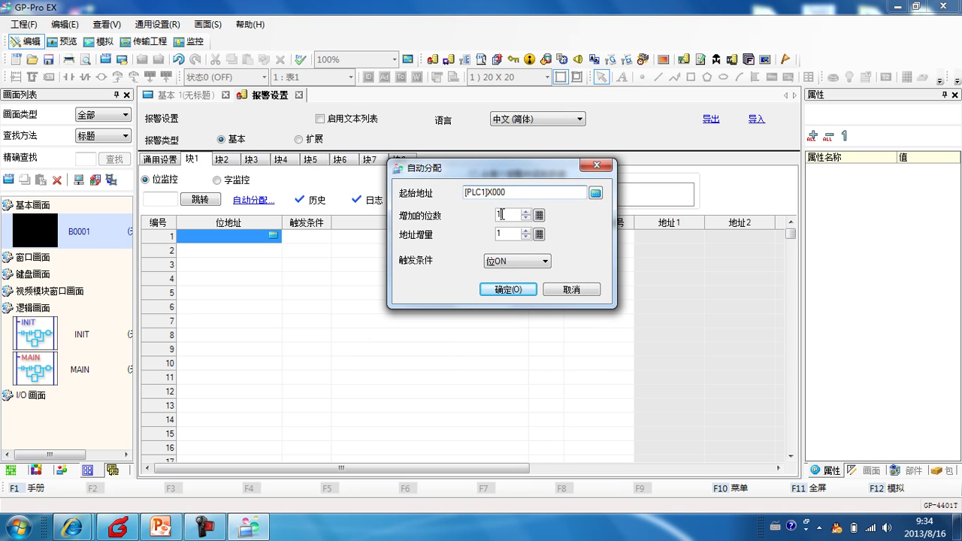
text(5)
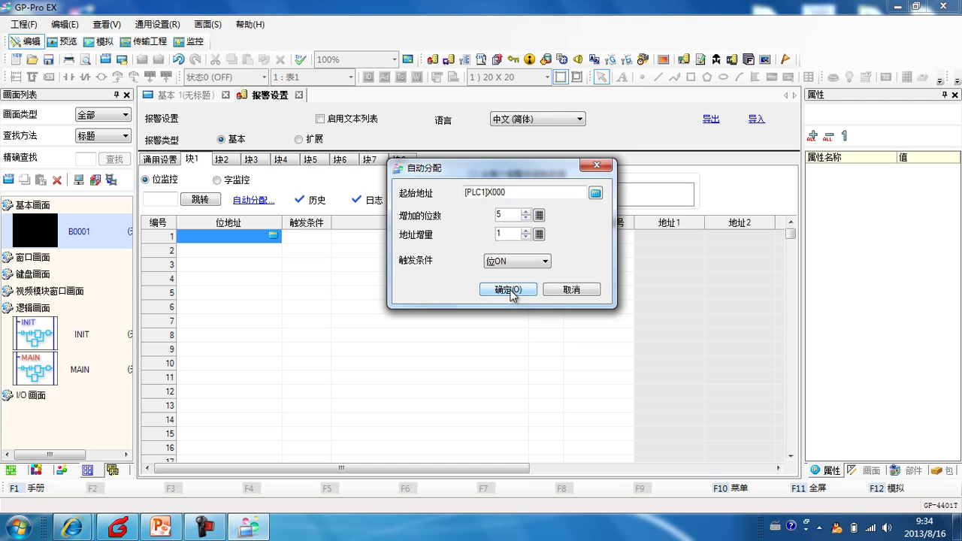
click(509, 289)
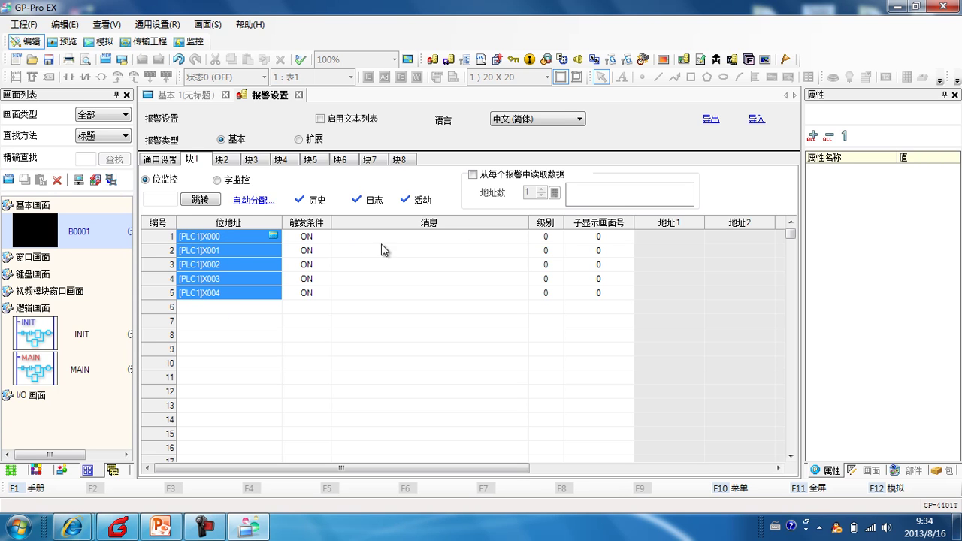
Enter 温度高报警 as the message of alarm 1 ([PLC1]X000)
click(409, 239)
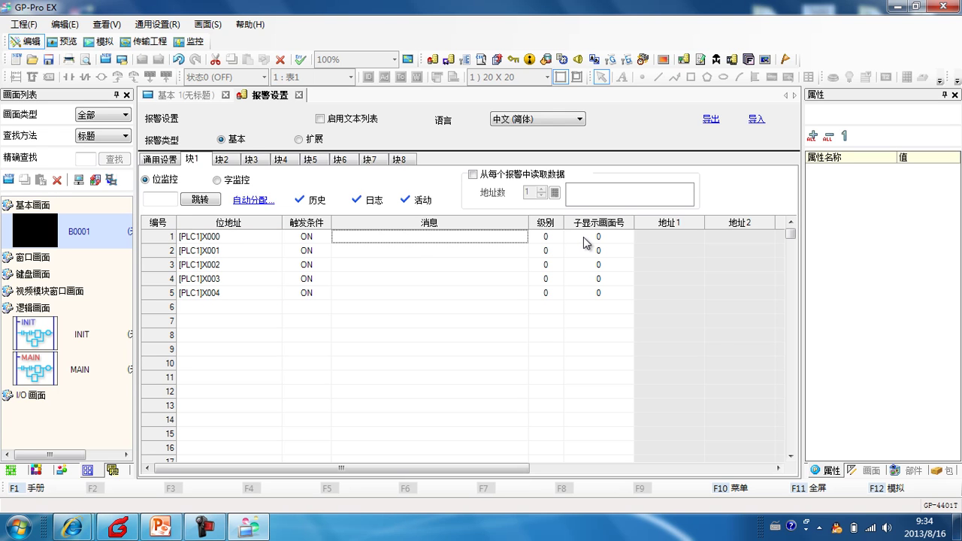
key(ctrl)
key(ctrl+space)
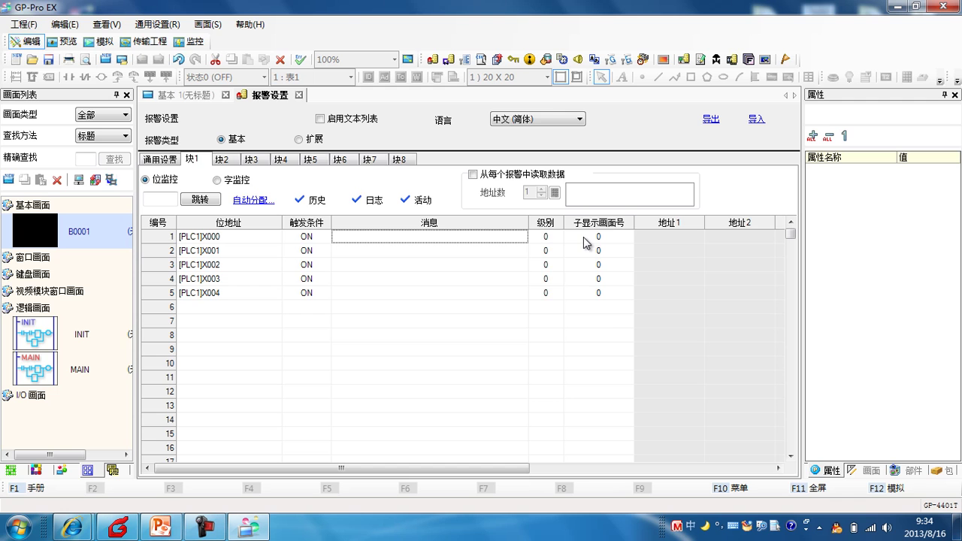
text(wendu)
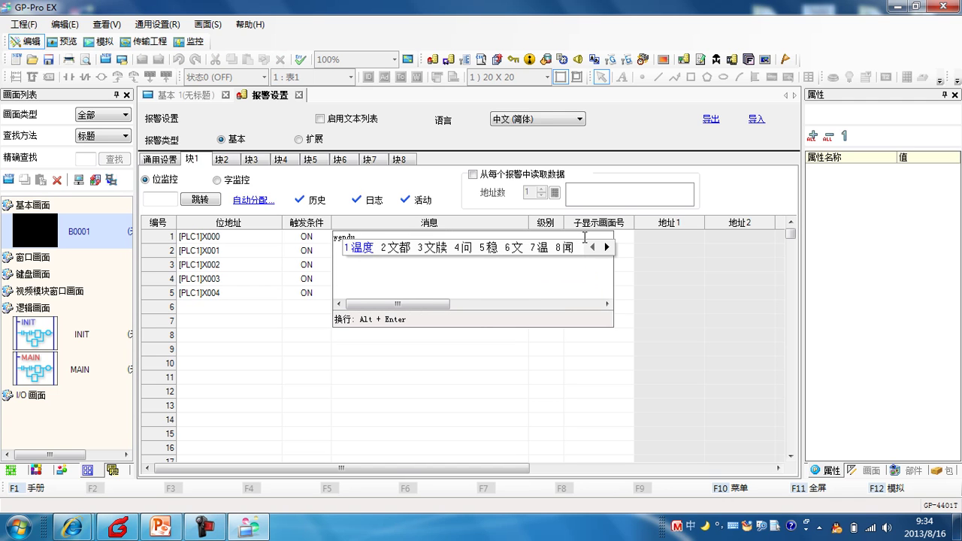
key(space)
text(gao)
key(space)
text(baojin)
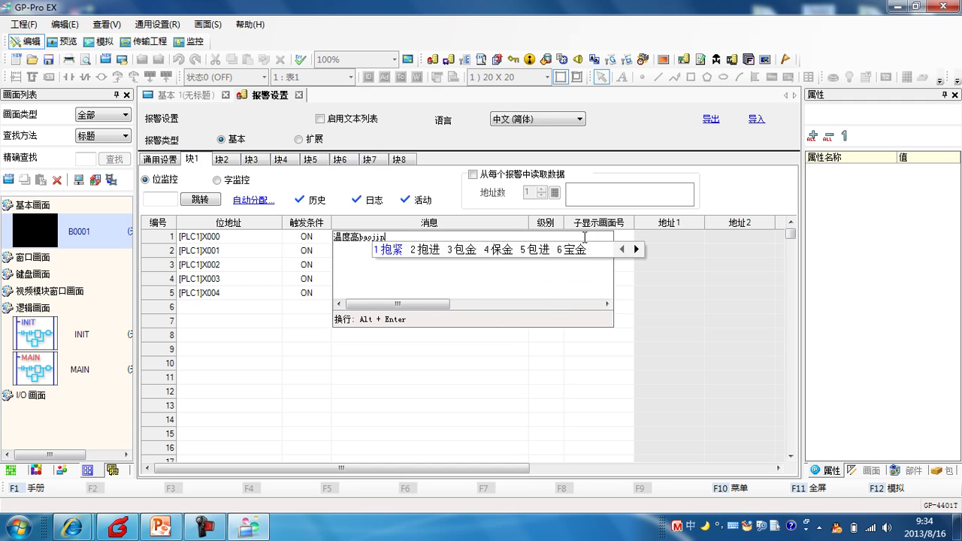
text(g)
key(space)
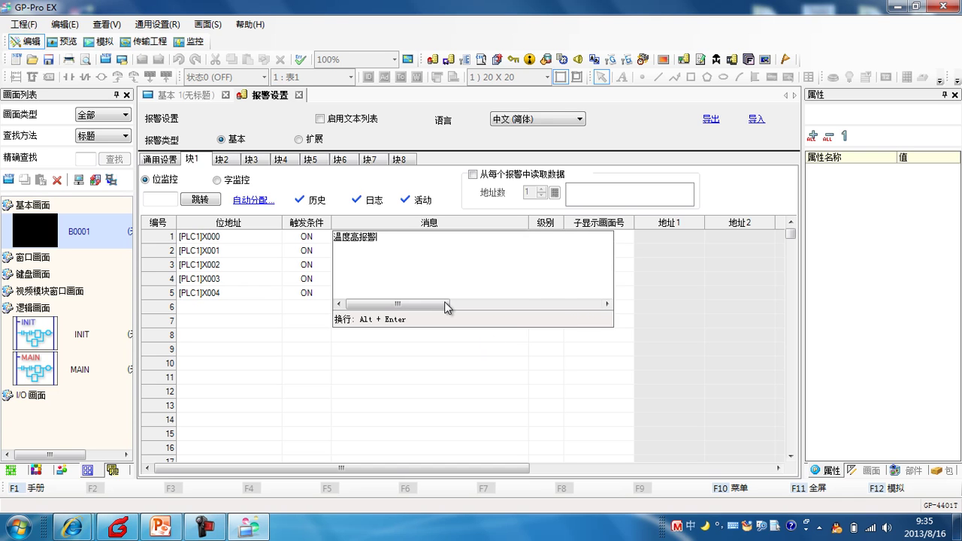
key(Return)
Enter 温度低报警 as the message of alarm 2 ([PLC1]X001)
double_click(349, 247)
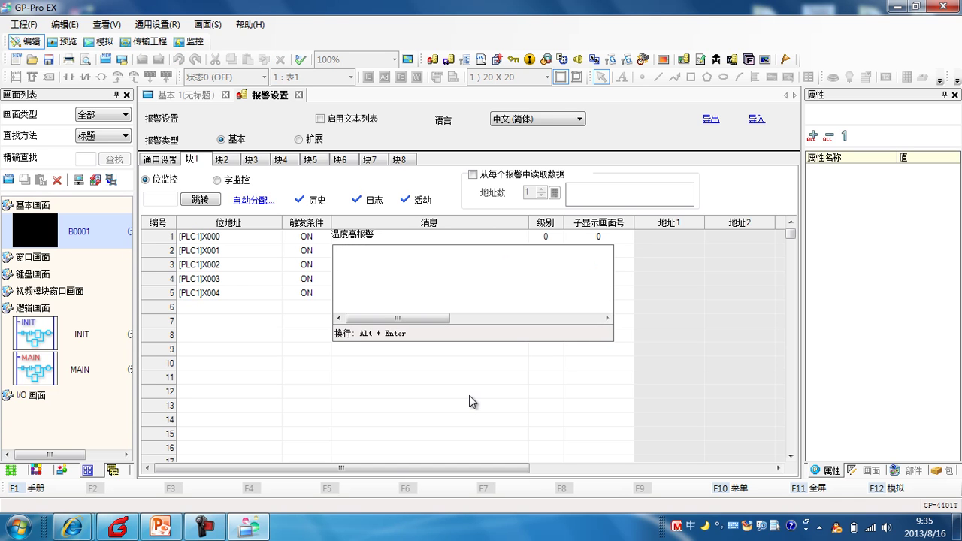
text(wendug)
key(BackSpace)
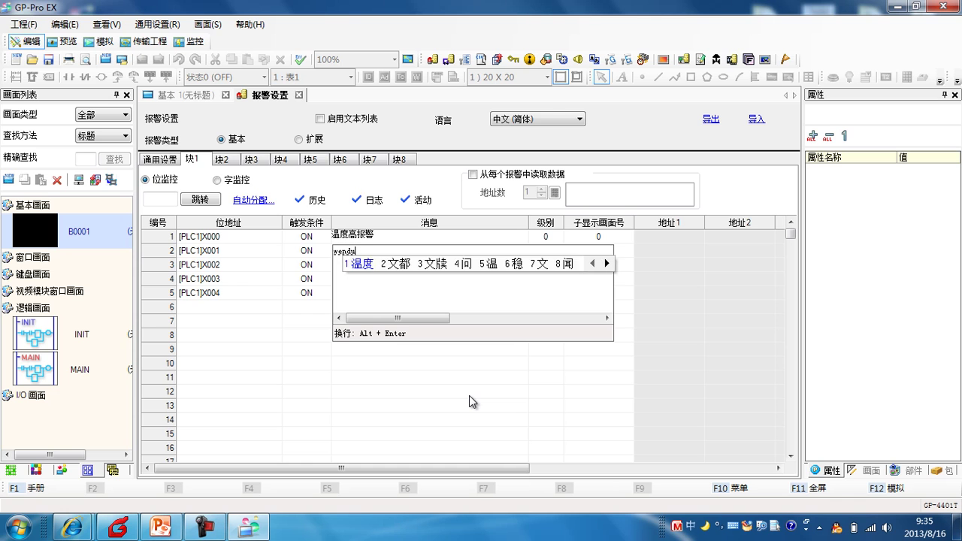
text(di)
key(space)
key(space)
text(baojing)
key(space)
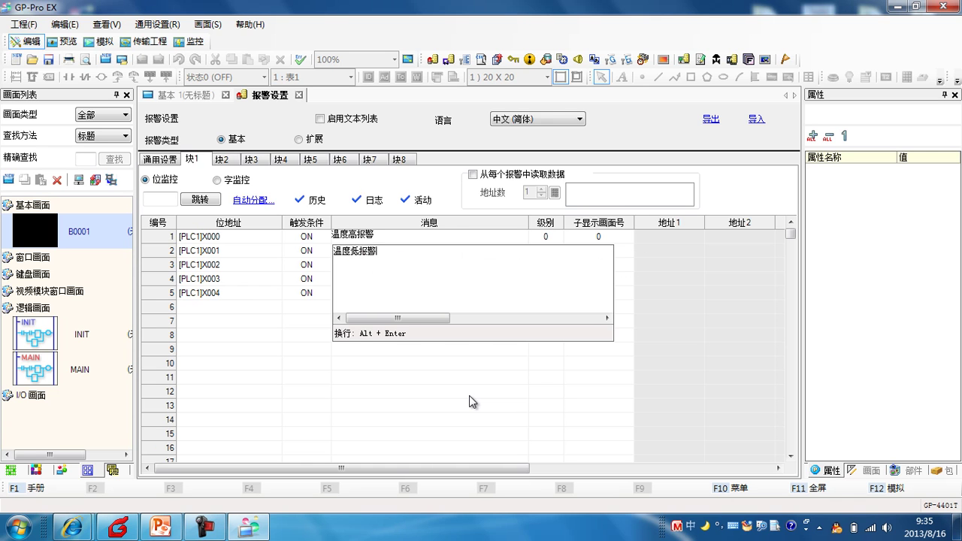
key(Return)
Enter 压力高报警 as the message of alarm 3 ([PLC1]X002)
double_click(368, 266)
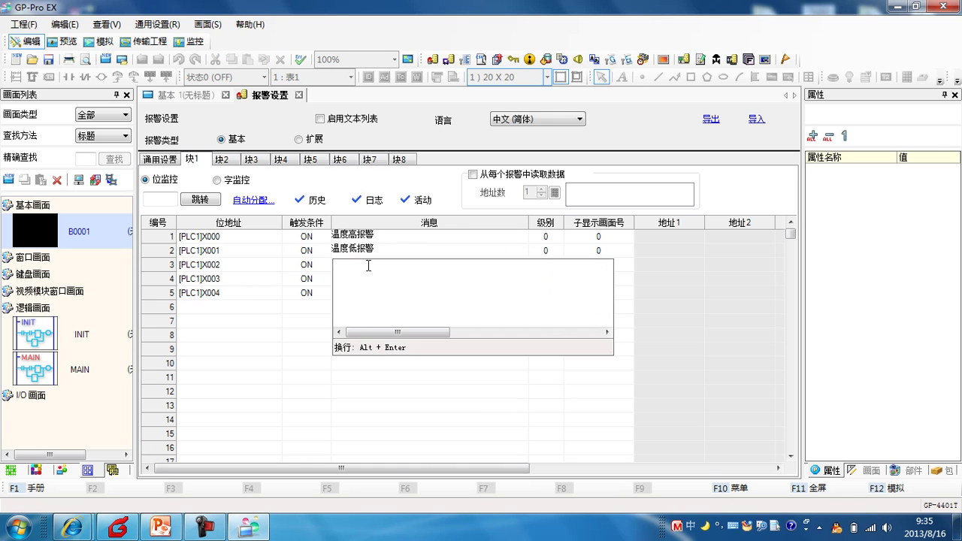
text(yali)
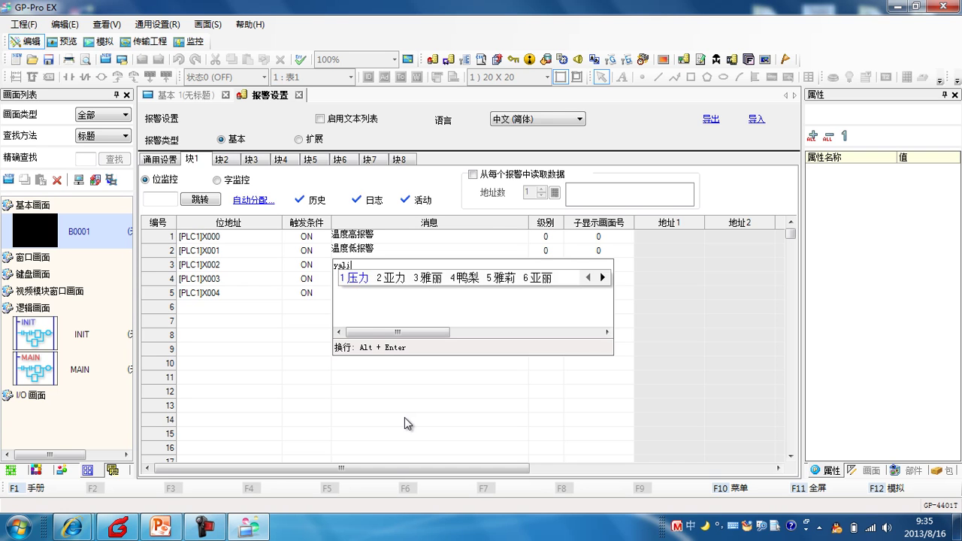
key(space)
text(gao)
key(space)
text(baojing)
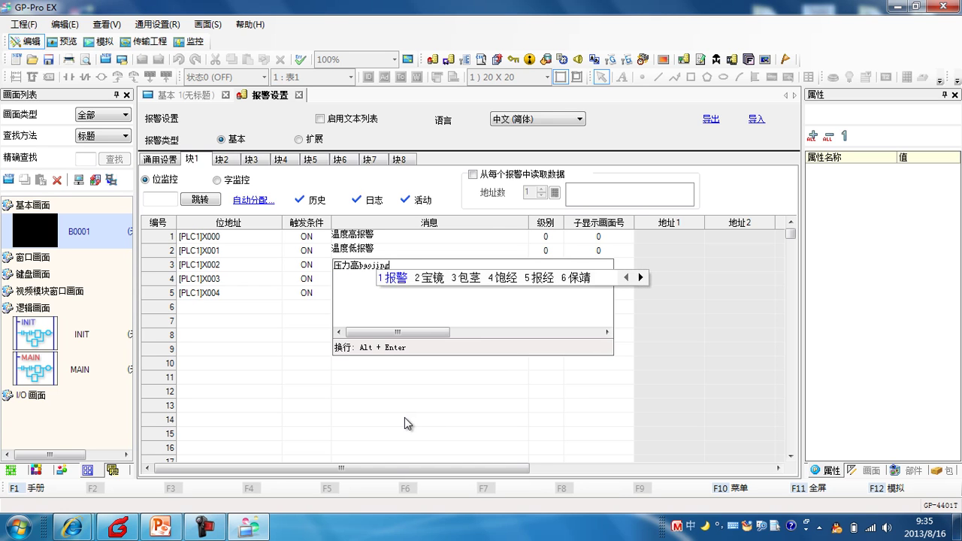
key(space)
key(Return)
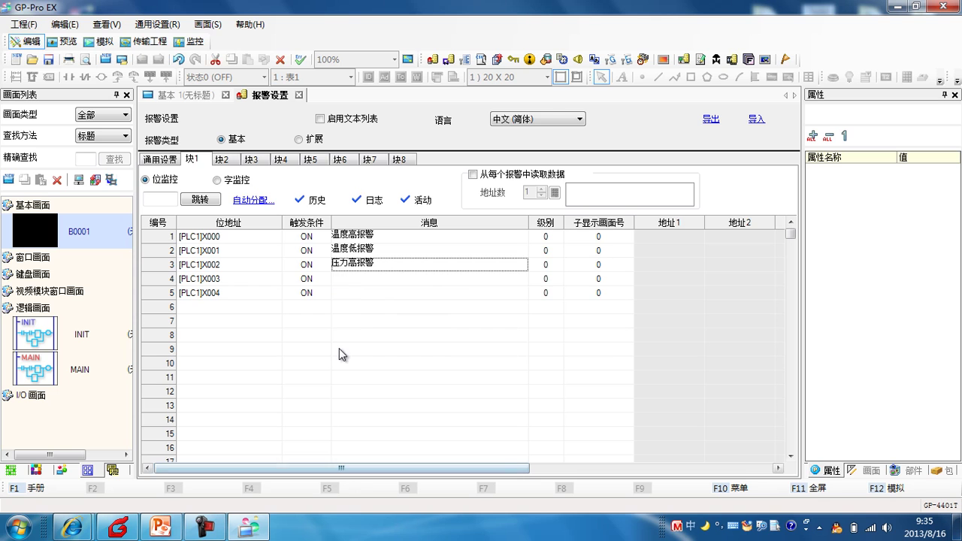
Enter 压力低报警 as the message of alarm 4 ([PLC1]X003)
click(355, 280)
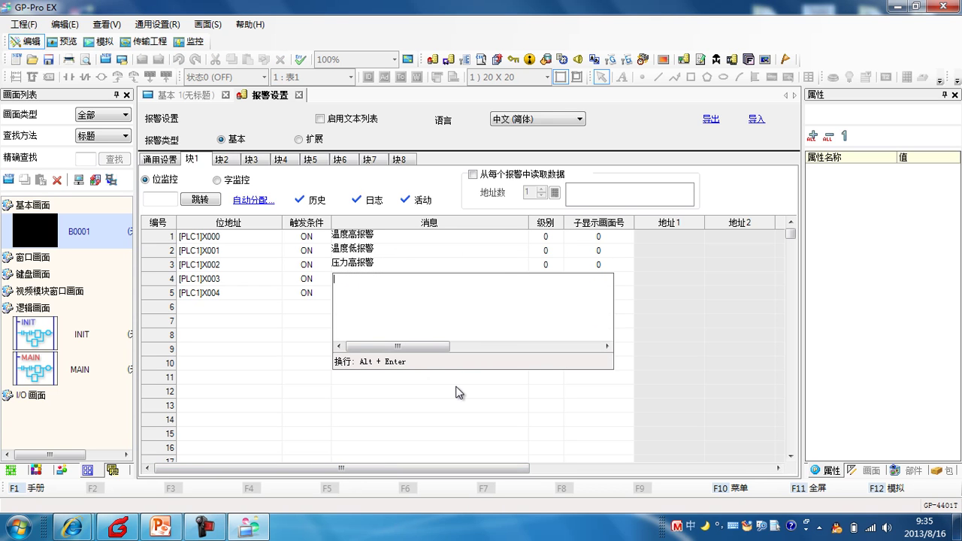
text(yali)
key(space)
text(di)
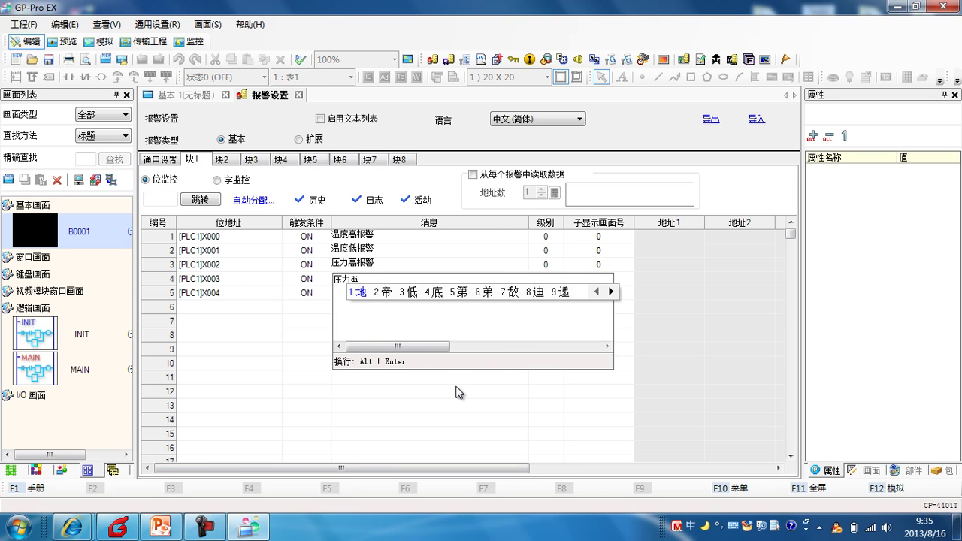
text(3baojing)
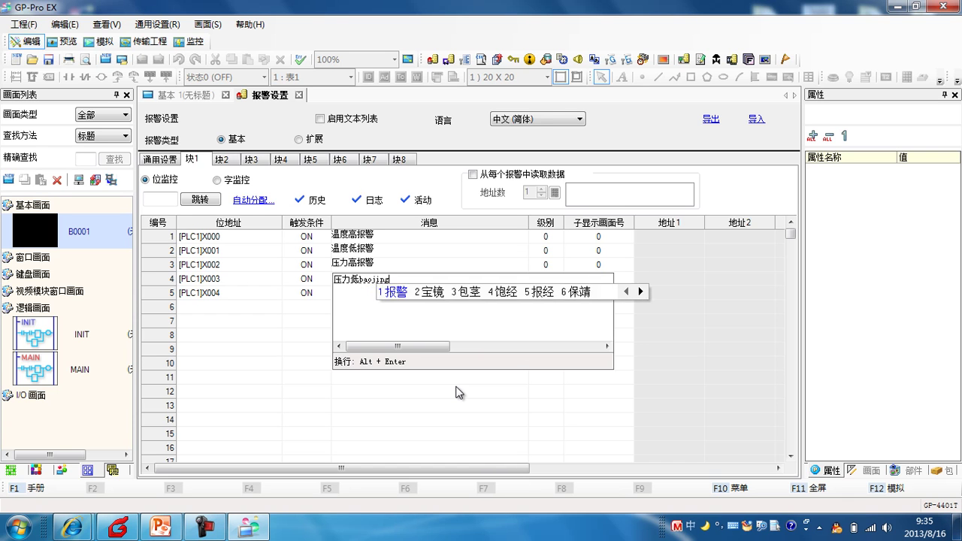
key(space)
key(Return)
Enter 紧急停止 as the message of alarm 5 ([PLC1]X004)
key(Down)
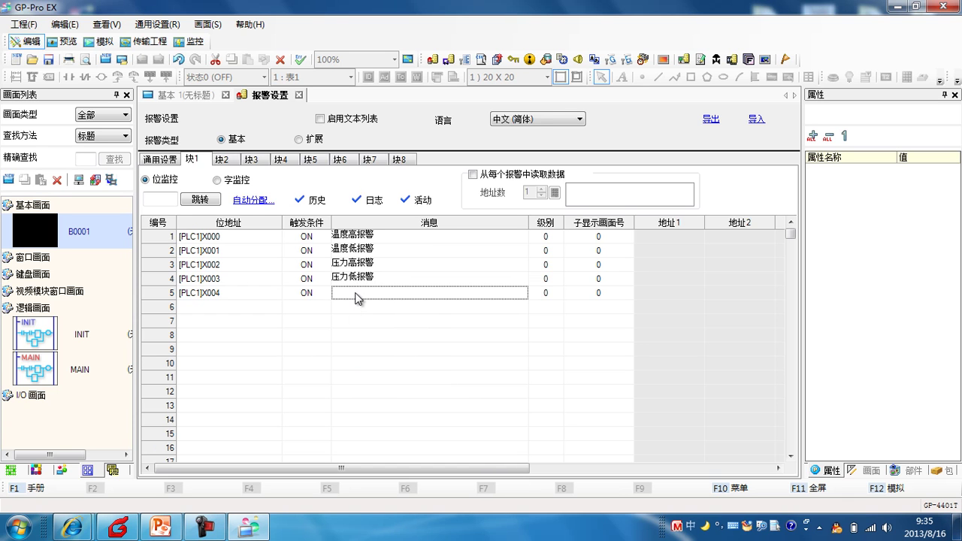
key(Return)
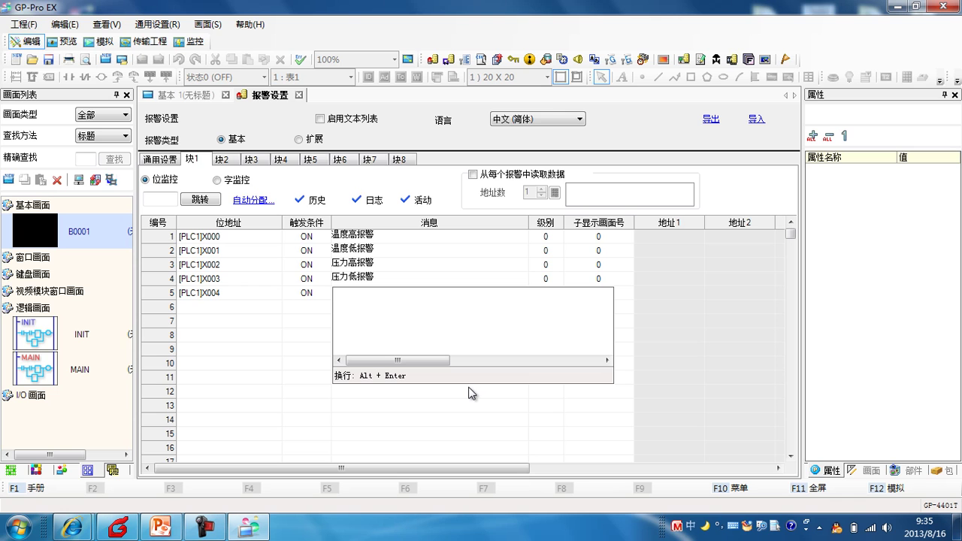
text(jinji)
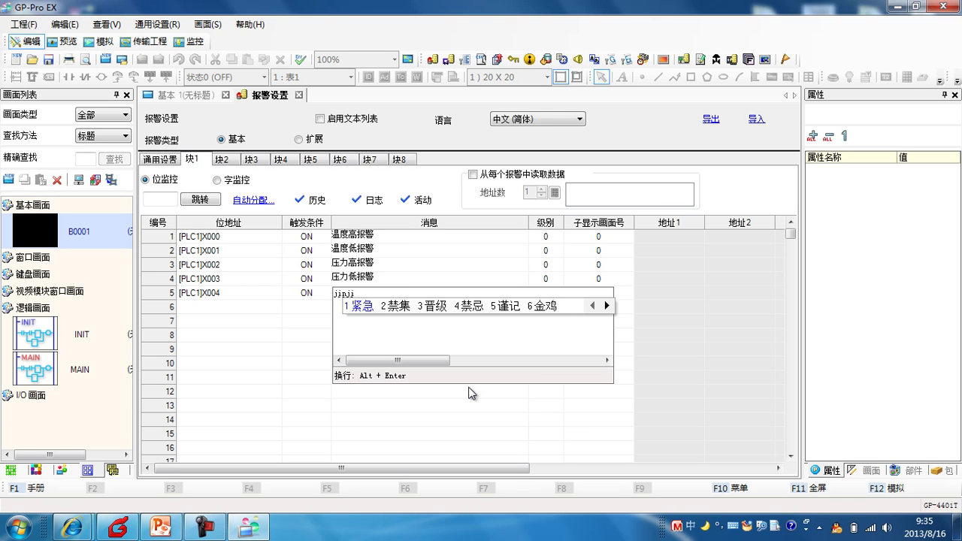
key(space)
text(tingzhi)
key(space)
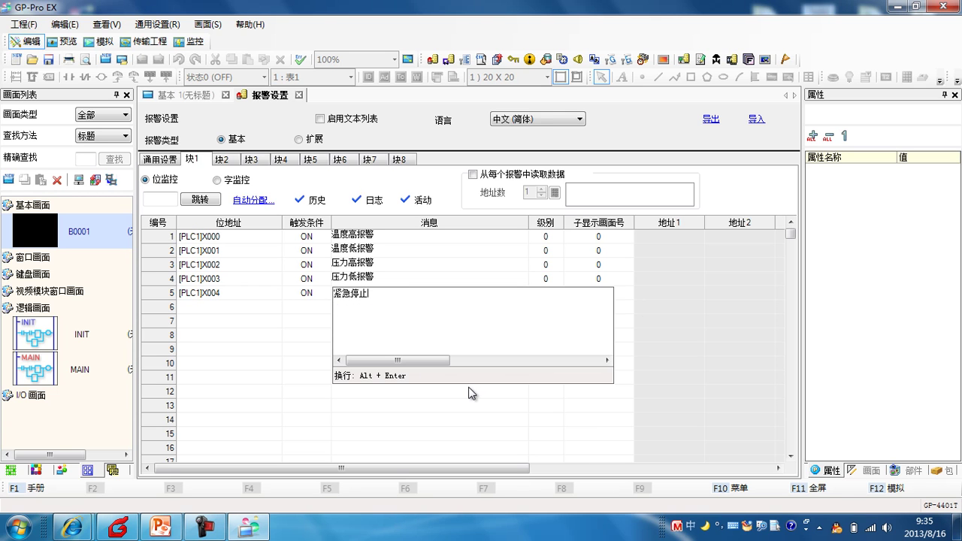
key(Return)
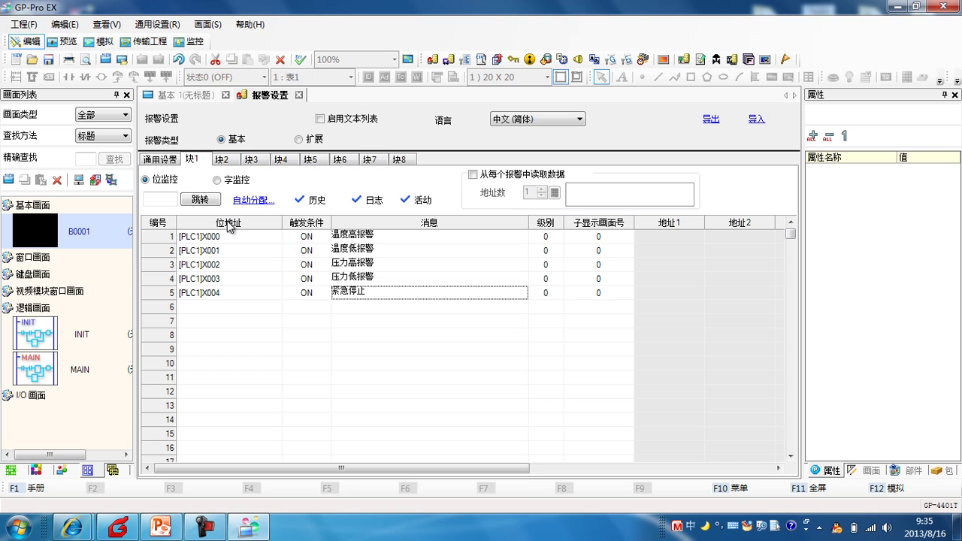
Consult the historical alarm steps slide in PowerPoint, and export the GP-Pro EX alarm settings to the desktop as CSV file 1234
click(170, 525)
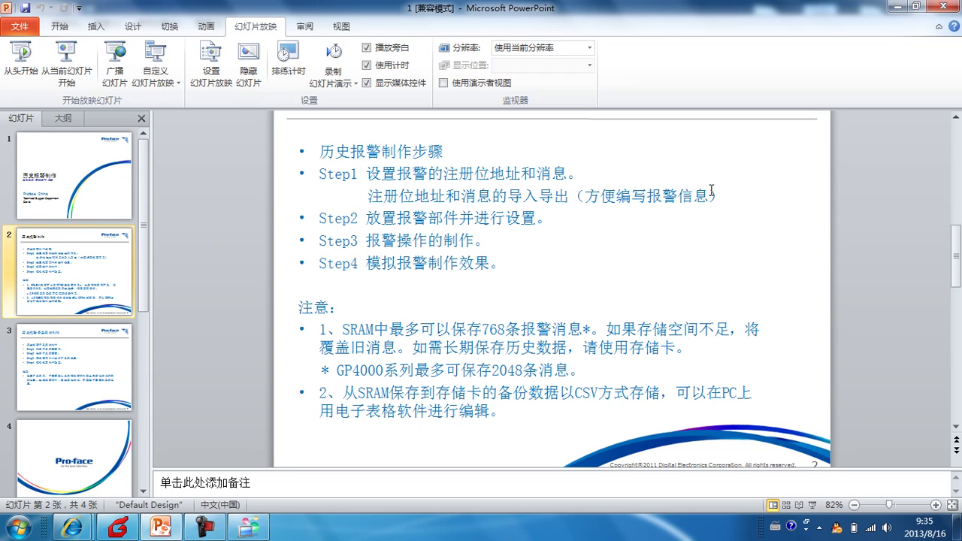
click(249, 525)
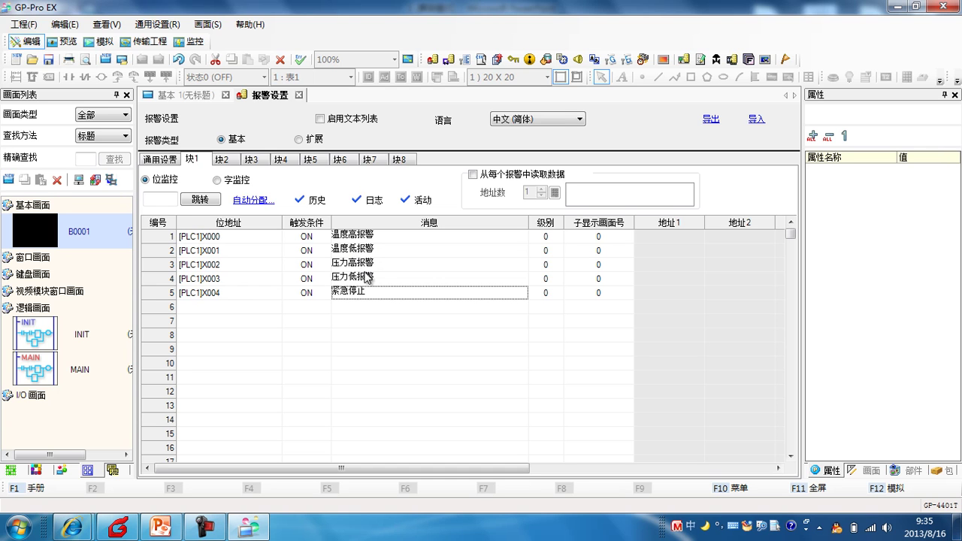
click(712, 124)
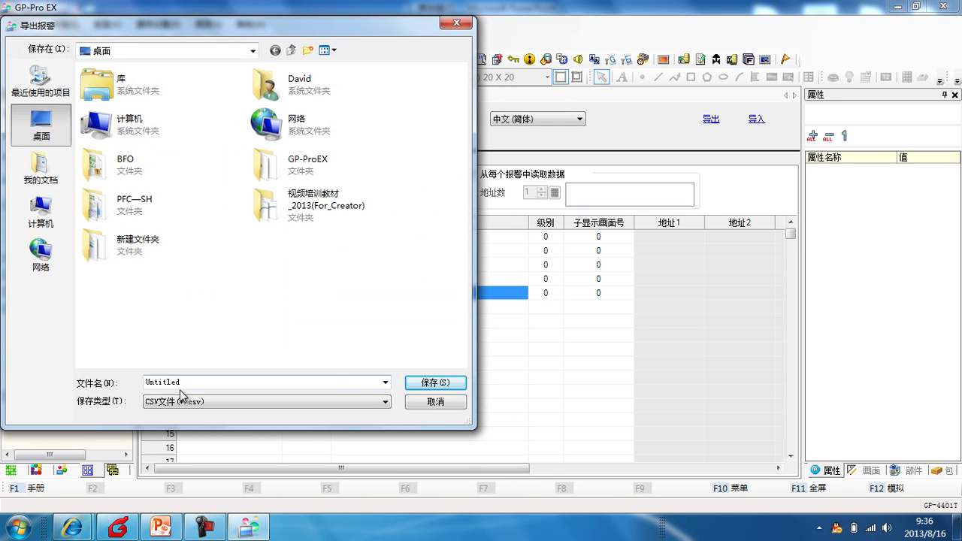
double_click(194, 382)
text(123)
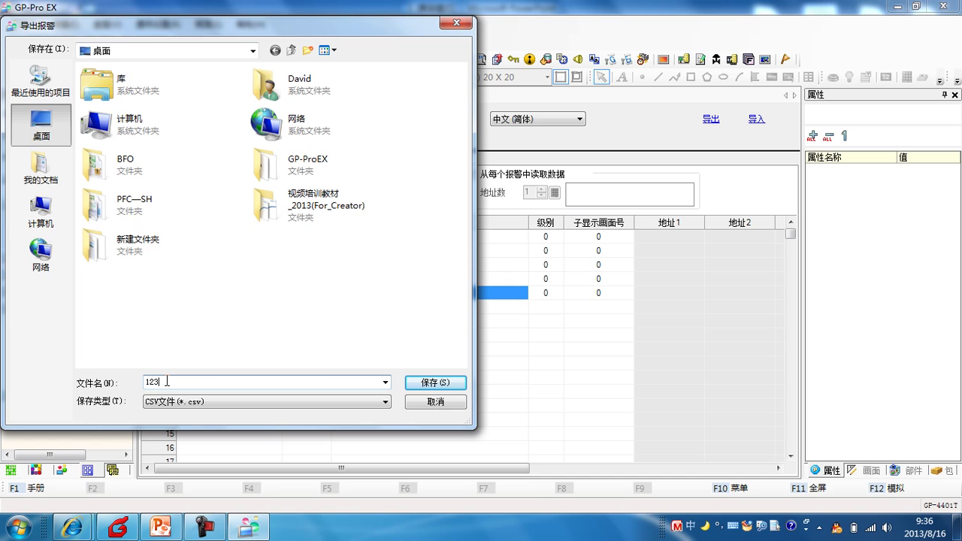
text(4)
click(425, 379)
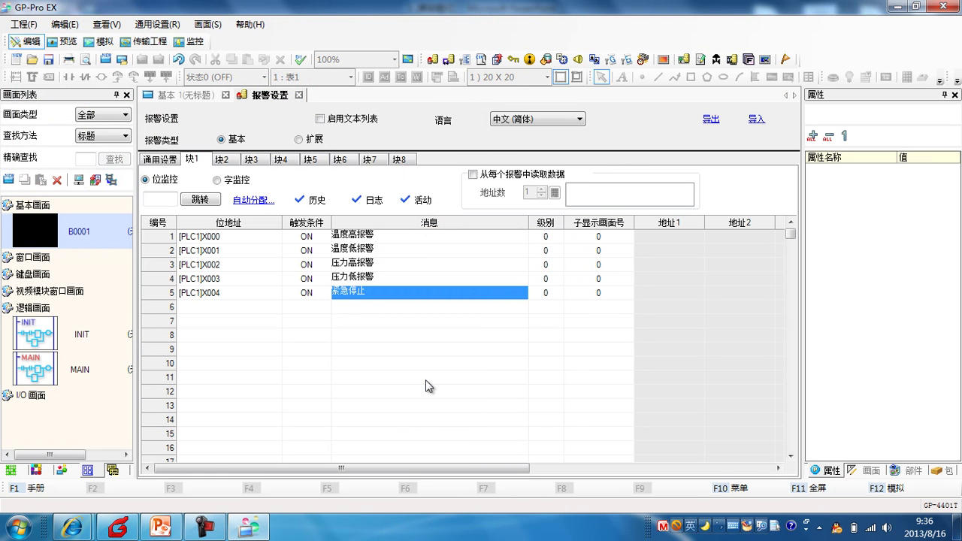
Show the Windows desktop and open the exported file 1234 in Excel
right_click(315, 531)
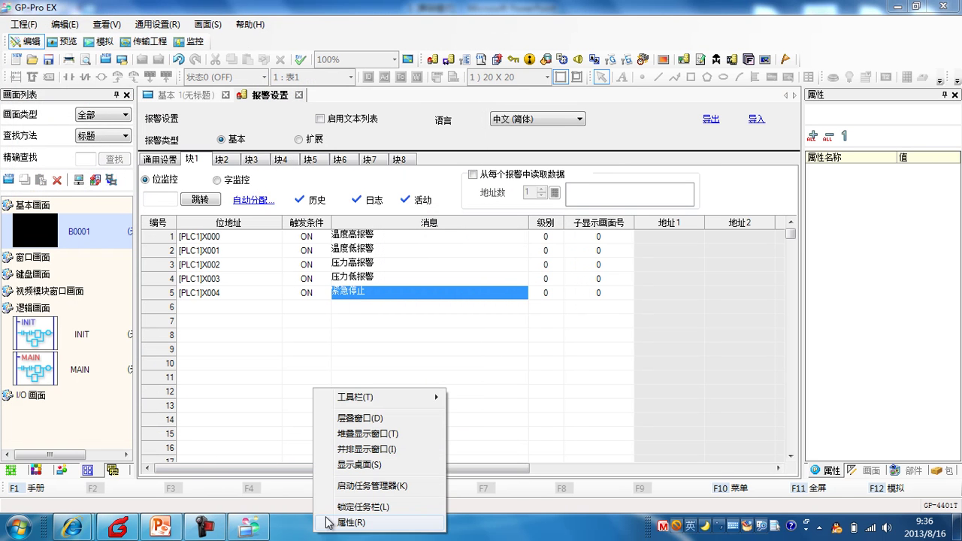
click(347, 465)
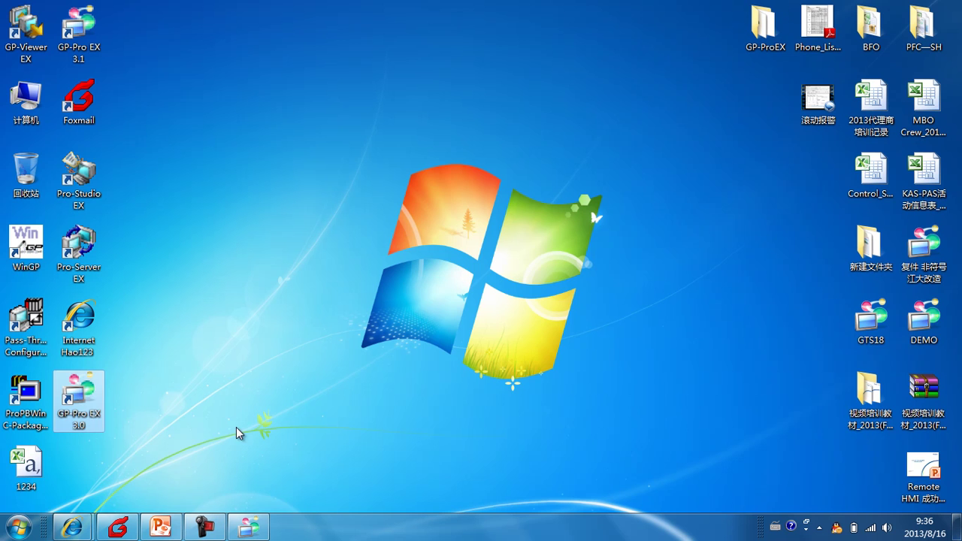
click(22, 464)
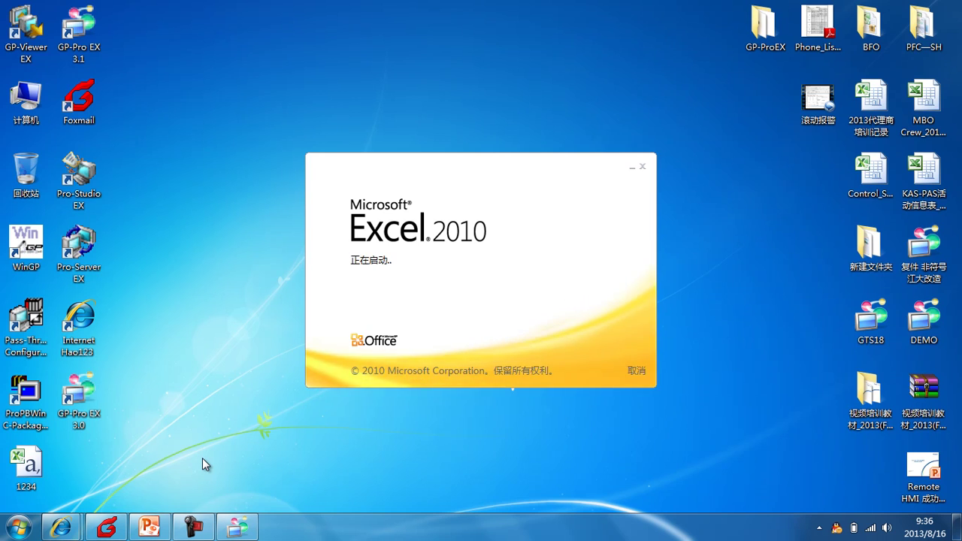
Fit columns A, B and D to their contents and narrow column C, so the Block1 Bit Log addresses and messages are readable
scroll(271, 335, down, 3)
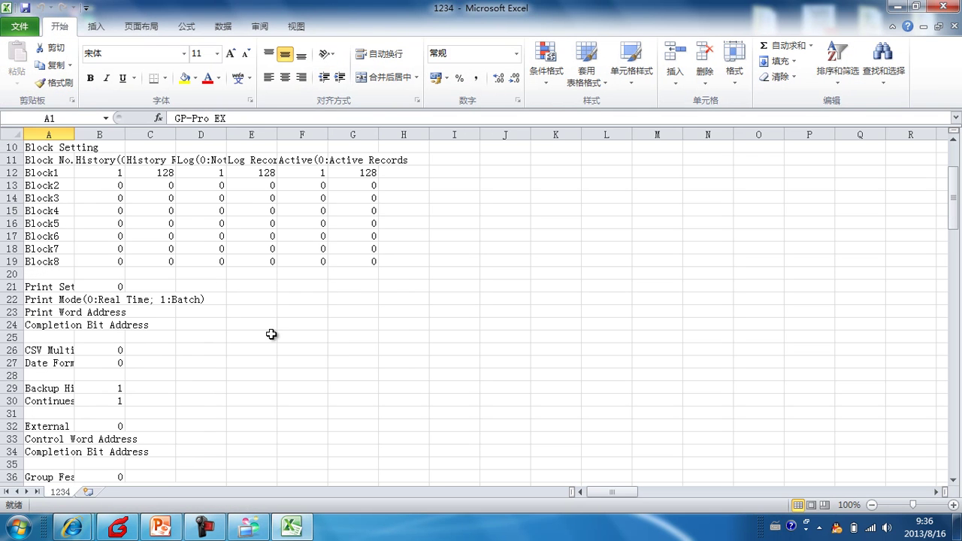
double_click(74, 134)
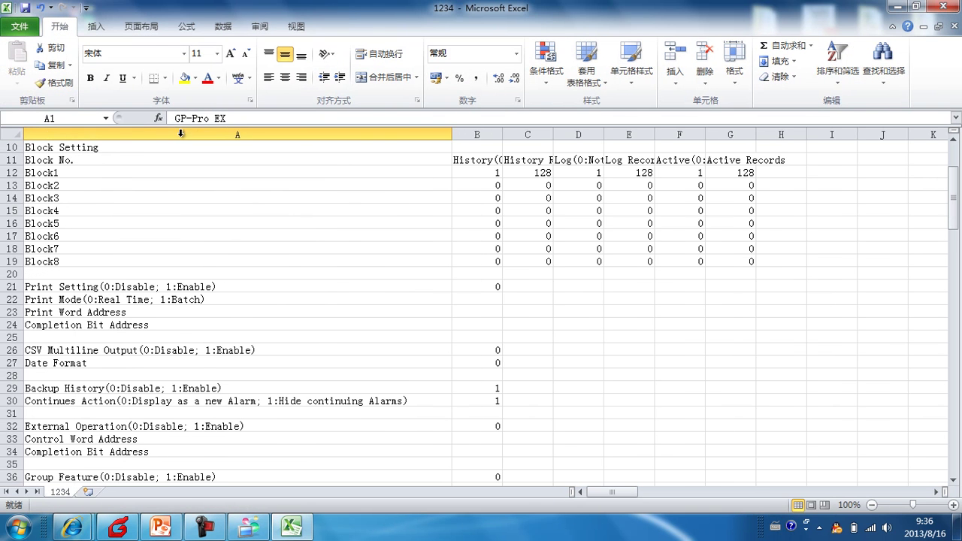
scroll(467, 189, down, 13)
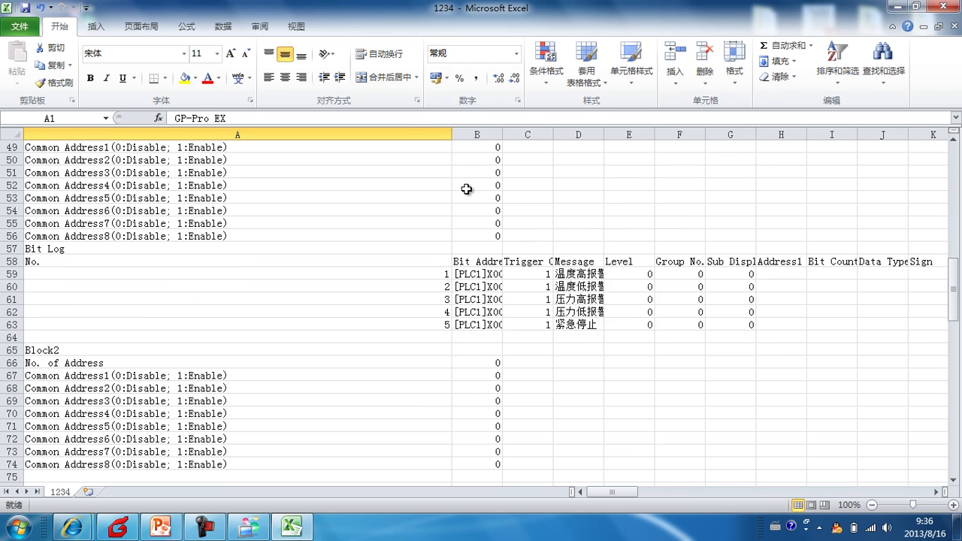
scroll(467, 189, down, 1)
double_click(501, 134)
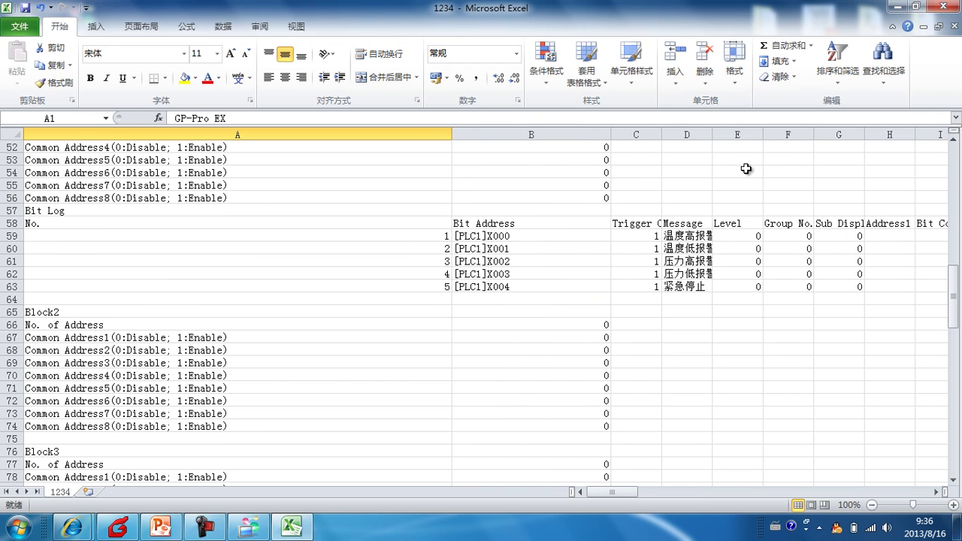
double_click(712, 133)
double_click(661, 134)
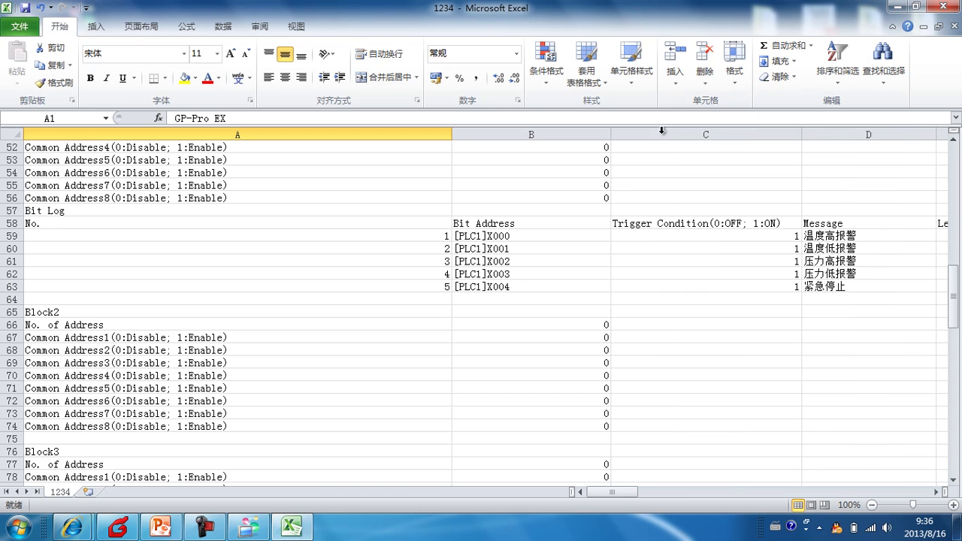
drag(801, 134, 675, 141)
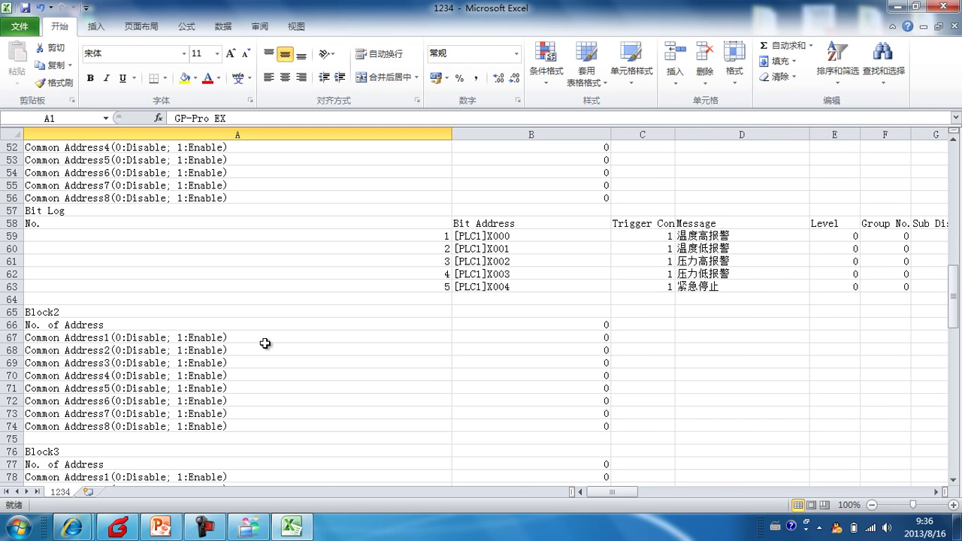
Insert a new row at row 64, directly below alarm 5 in the Bit Log list
click(12, 298)
right_click(12, 298)
click(59, 184)
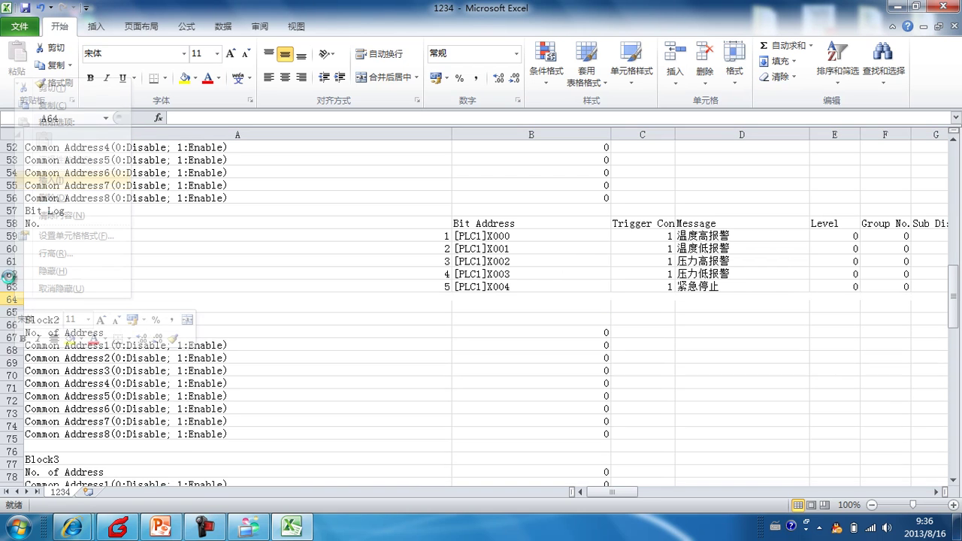
Insert three more blank rows directly below alarm 5 in the Block1 Bit Log list
right_click(7, 299)
click(53, 186)
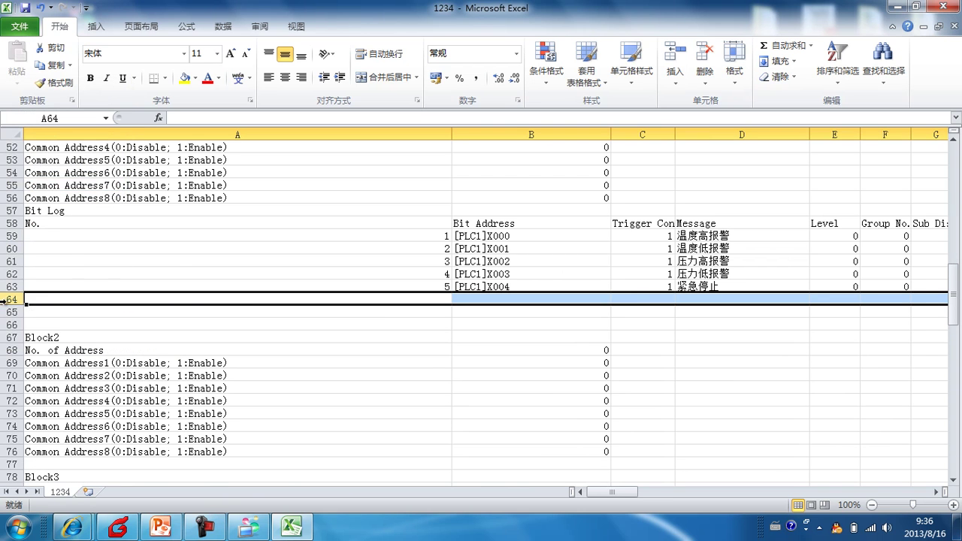
right_click(15, 299)
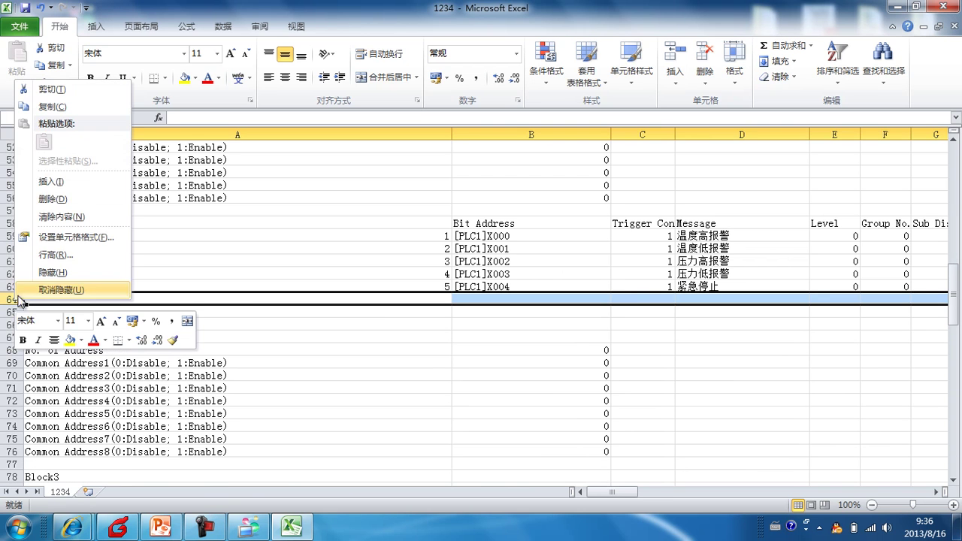
click(50, 182)
right_click(11, 312)
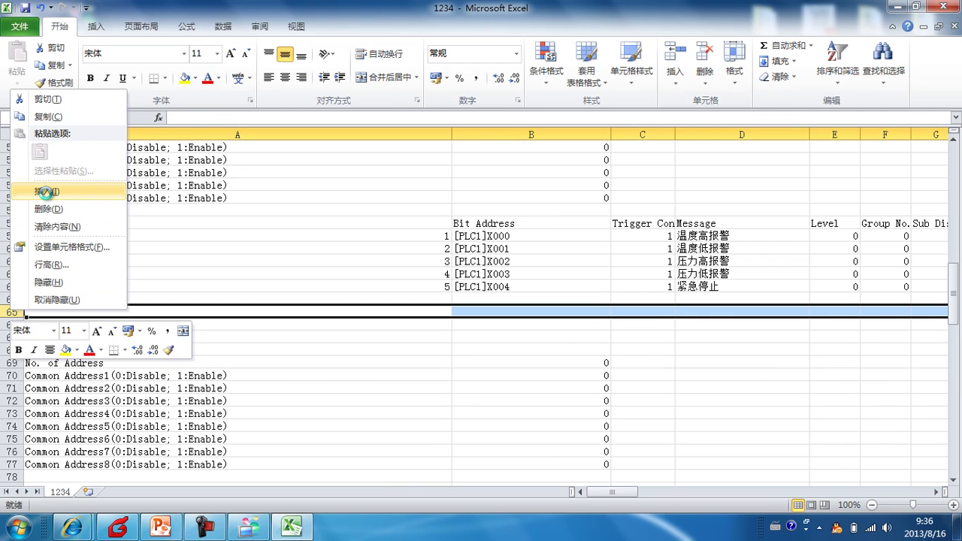
click(45, 192)
Extend the Bit Log alarm numbering from alarm 5 down to row 67 as the series 6 to 9
click(442, 285)
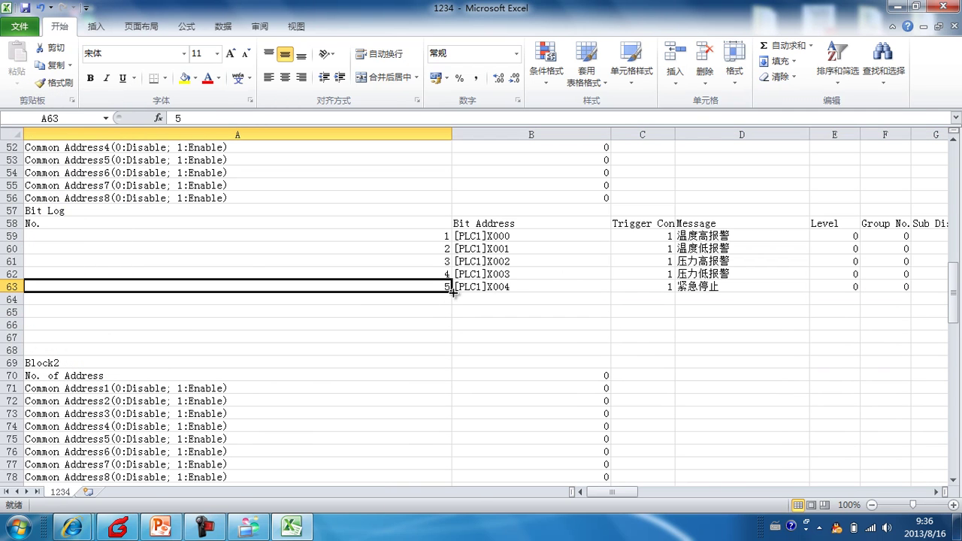
drag(453, 292, 459, 344)
key(ctrl)
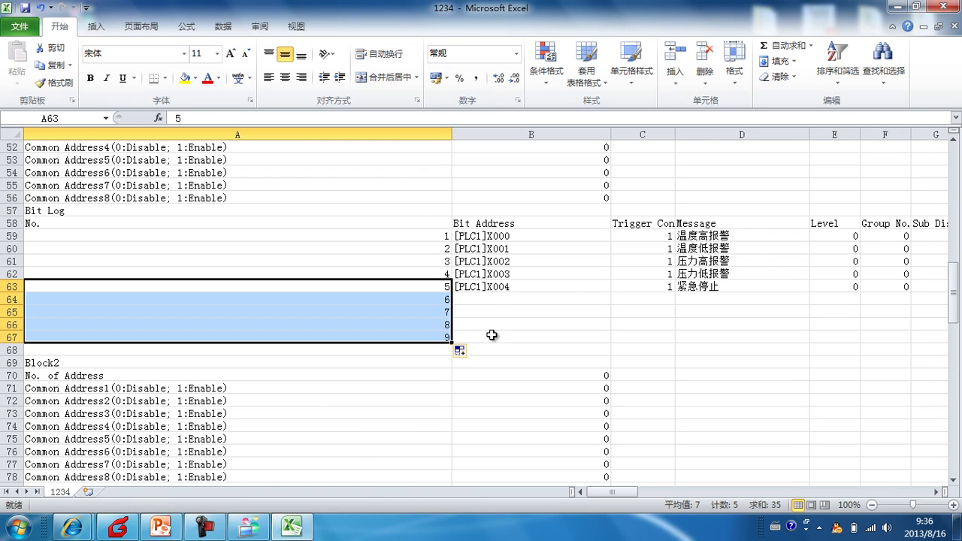
Continue the bit addresses for alarms 6 to 8 as [PLC1]X005 to [PLC1]X007, and set alarm 9's address to [PLC1]X010
click(502, 289)
drag(519, 273, 612, 343)
click(513, 337)
click(516, 324)
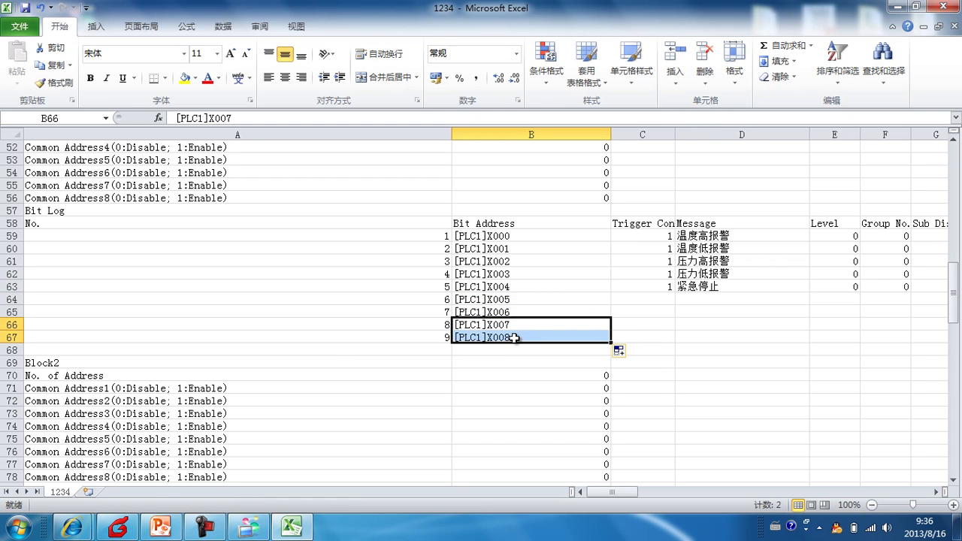
click(513, 337)
double_click(513, 338)
drag(497, 337, 519, 338)
text(01)
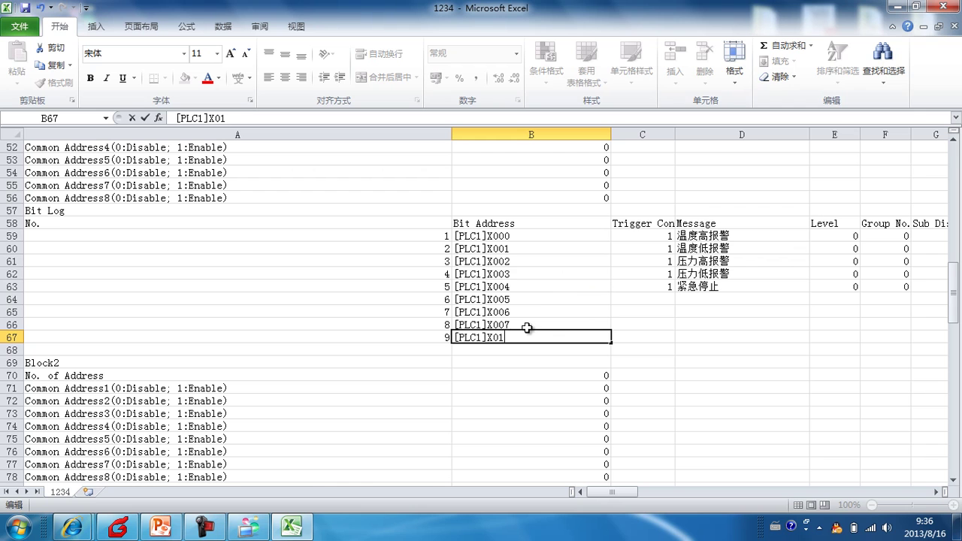
Copy trigger condition 1 to alarms 6 to 9 and enter their messages as qqqqqqqq, wwwwwwww, CCCCCCCC and BBBBBBBB
click(671, 291)
drag(675, 292, 678, 345)
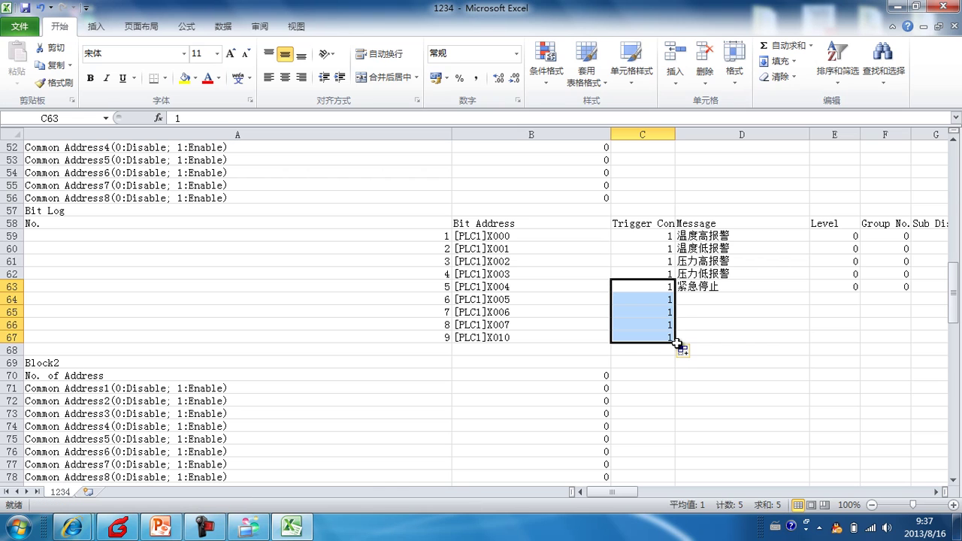
click(714, 300)
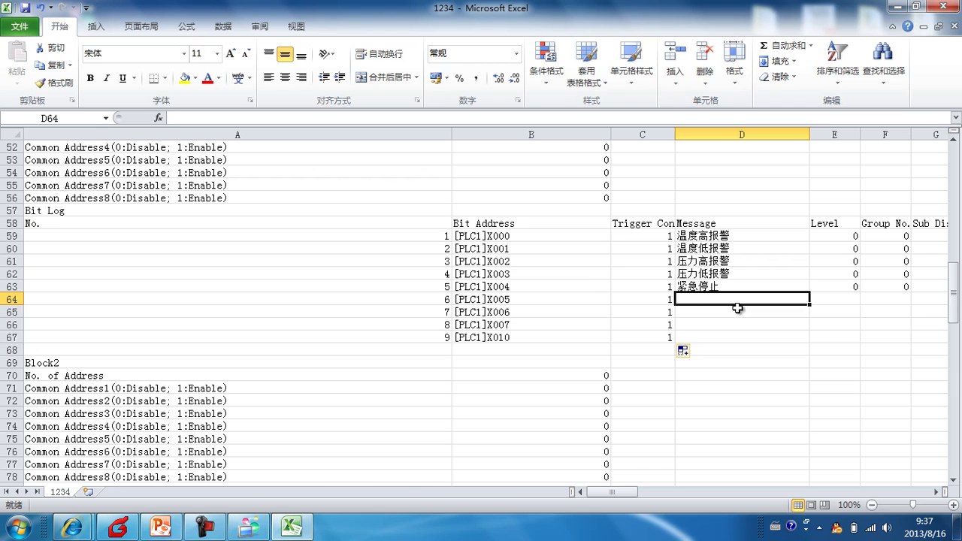
text(qqqqqqqq)
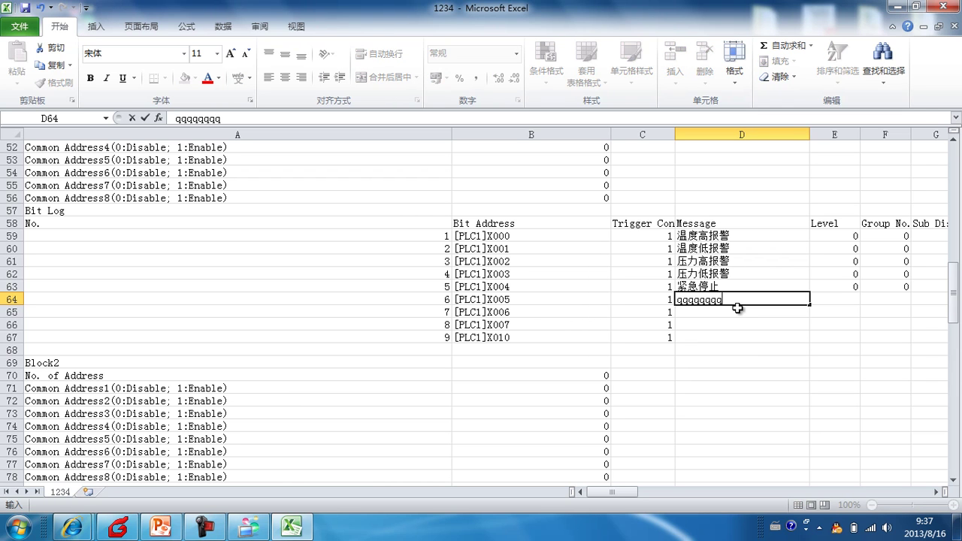
click(720, 314)
text(wwwwwwww)
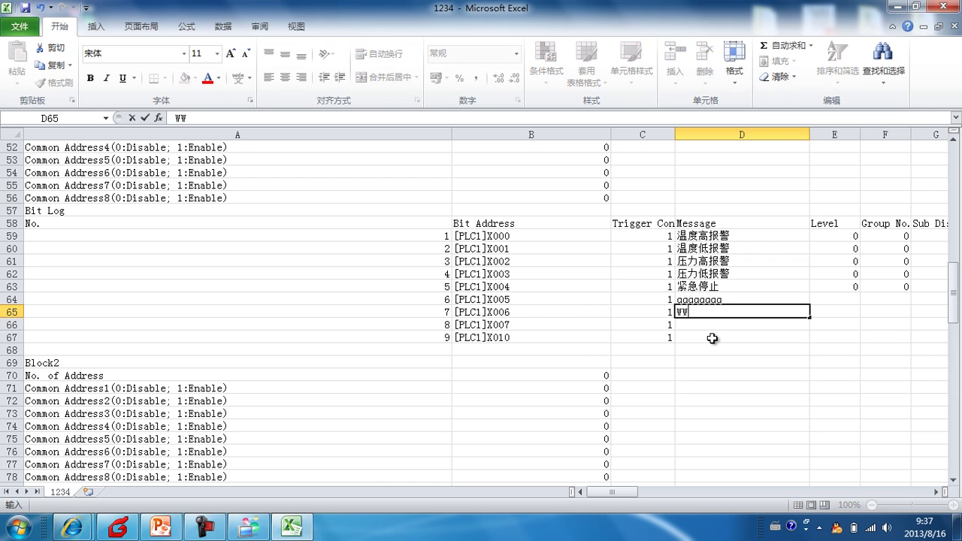
click(706, 330)
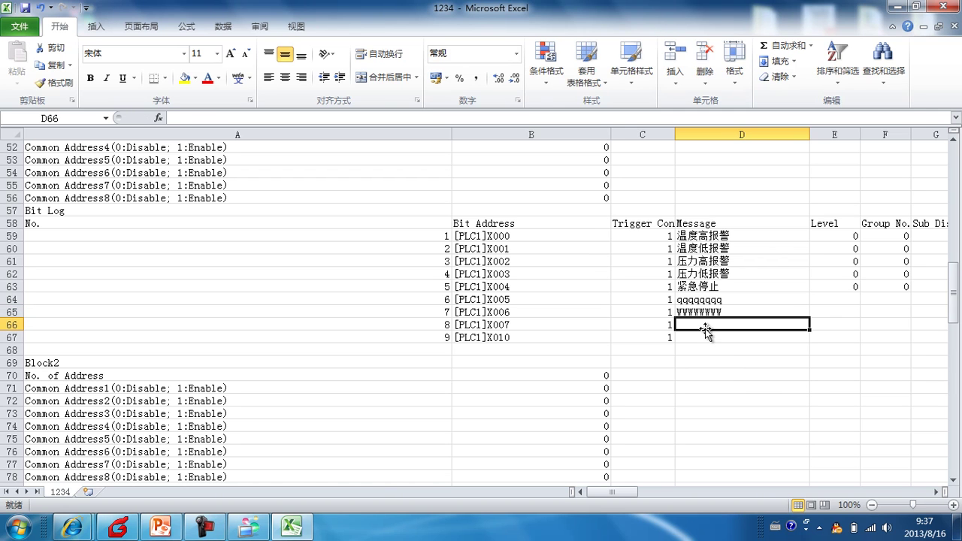
key(Caps_Lock)
text(CCCCCCCC)
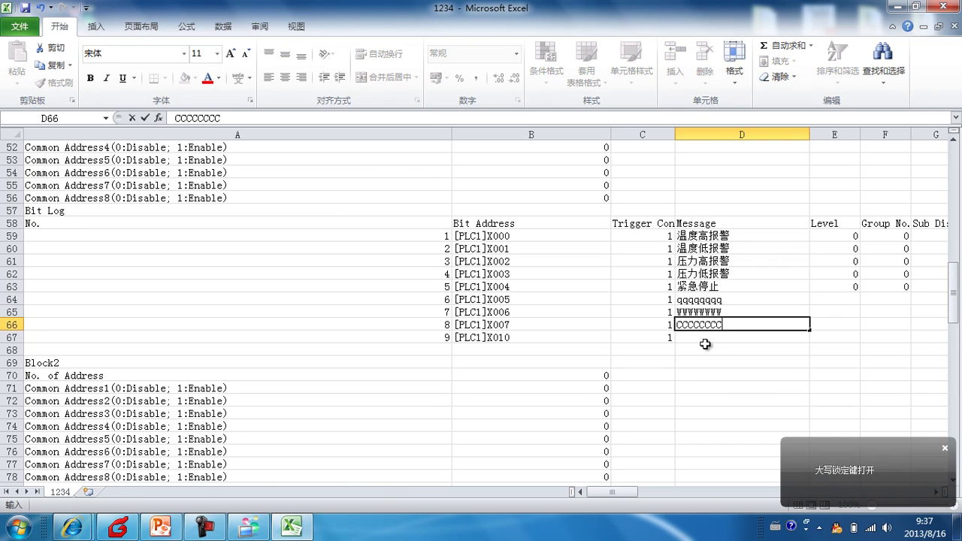
click(704, 344)
text(BBBBB)
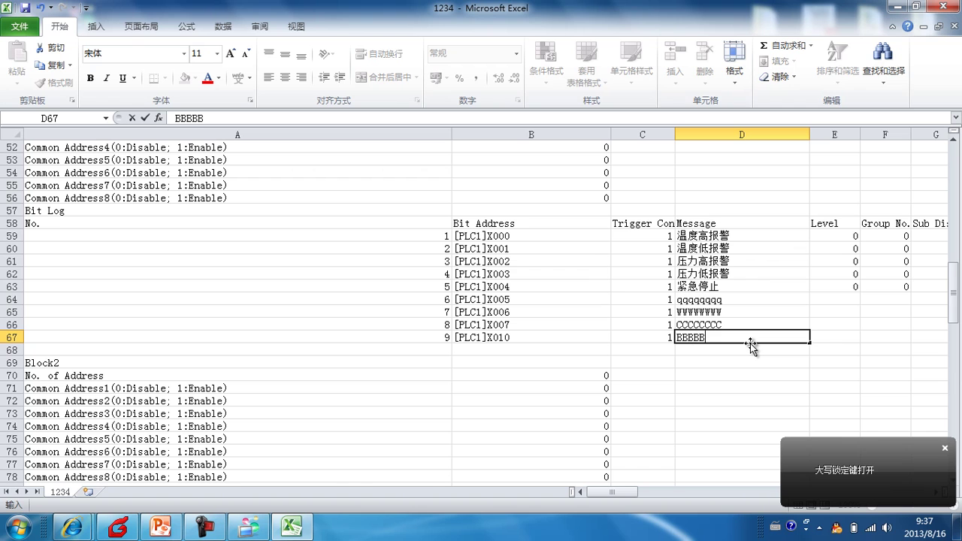
text(BBB)
Copy alarm 5's Level 0 and Group No. 0 down to alarms 6 to 9
click(850, 286)
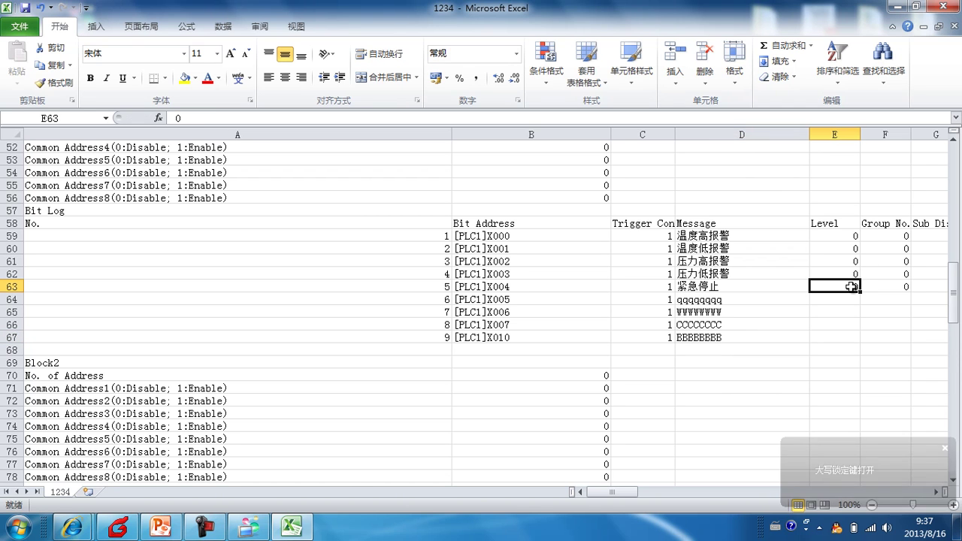
drag(859, 291, 863, 348)
click(900, 285)
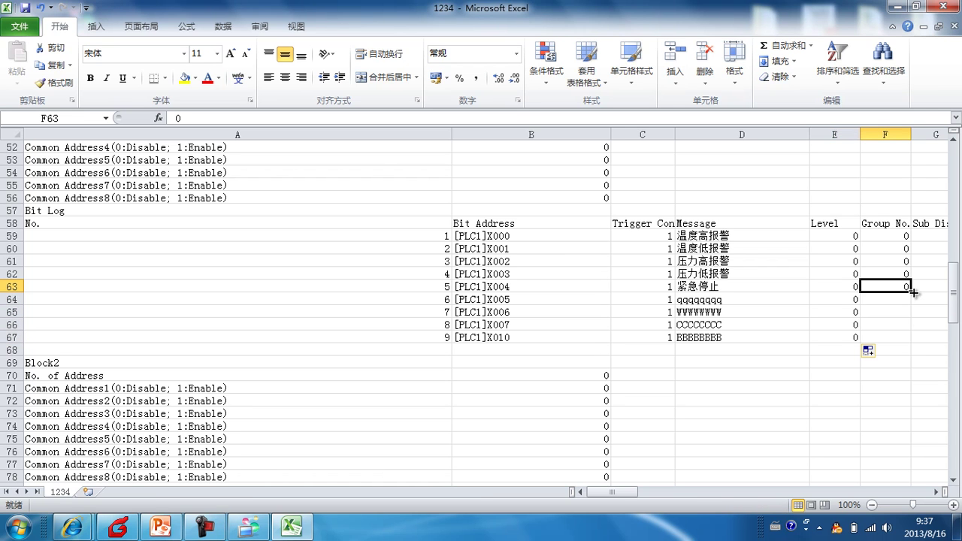
drag(912, 292, 914, 349)
mouse_move(631, 492)
mouse_down()
mouse_move(663, 492)
mouse_move(628, 493)
mouse_up()
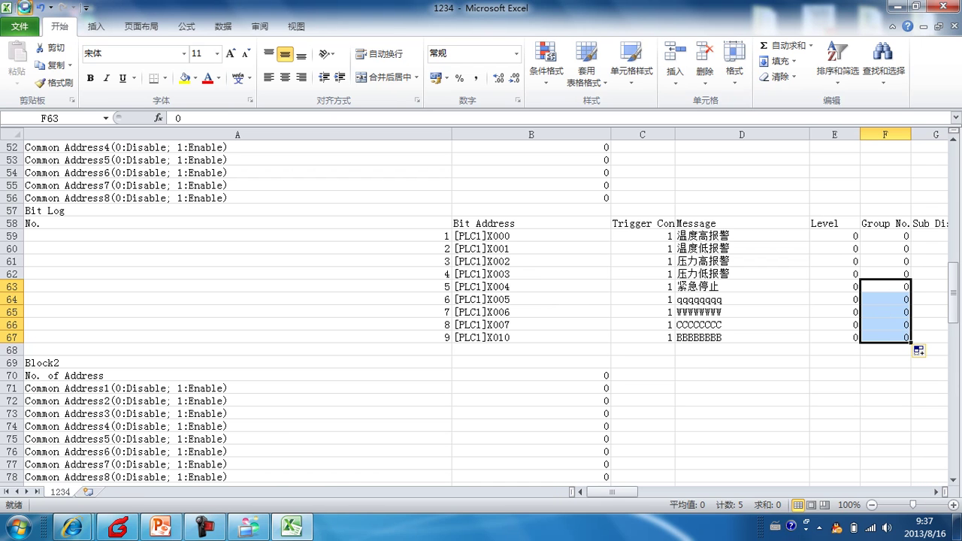
Save the edited list over the desktop file 1234 in comma-separated CSV format, and close Excel
click(25, 8)
click(423, 304)
click(948, 7)
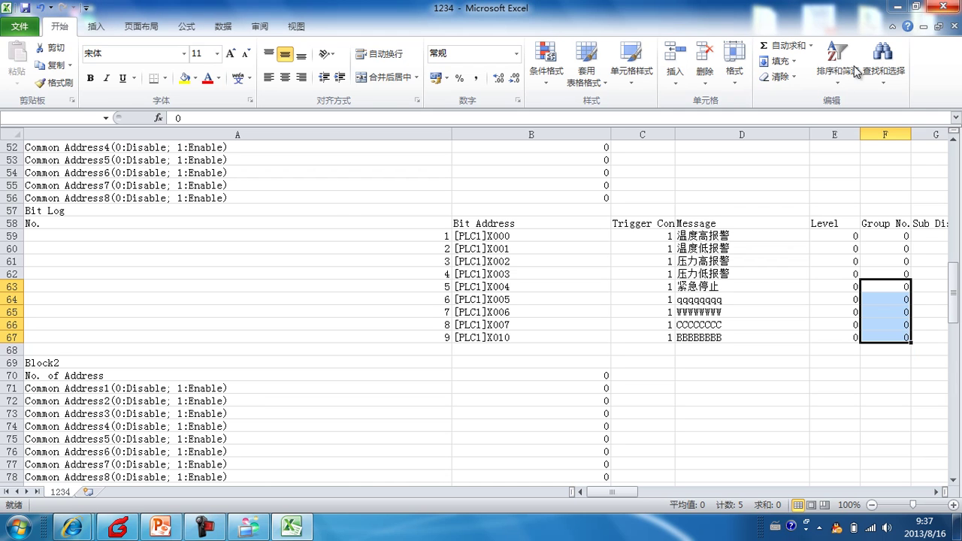
click(426, 278)
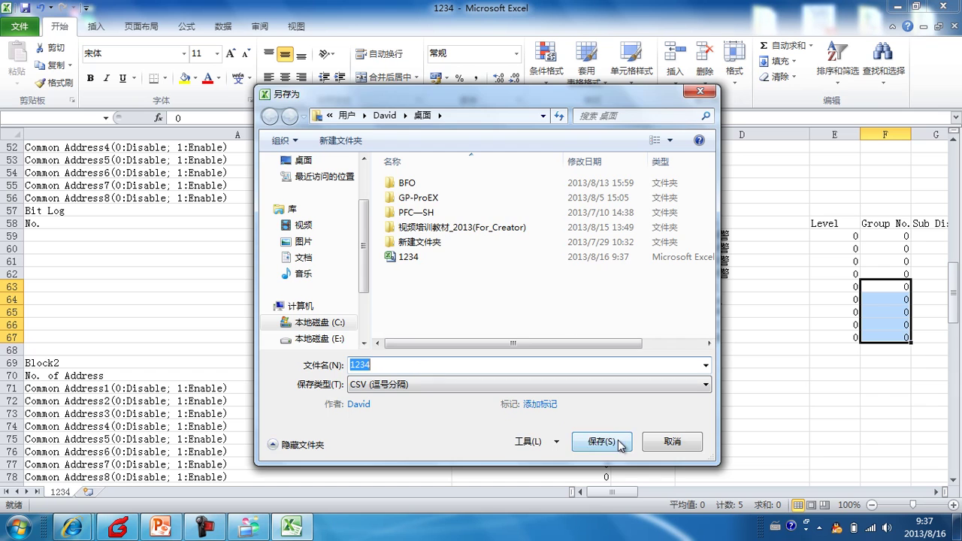
click(620, 442)
click(519, 266)
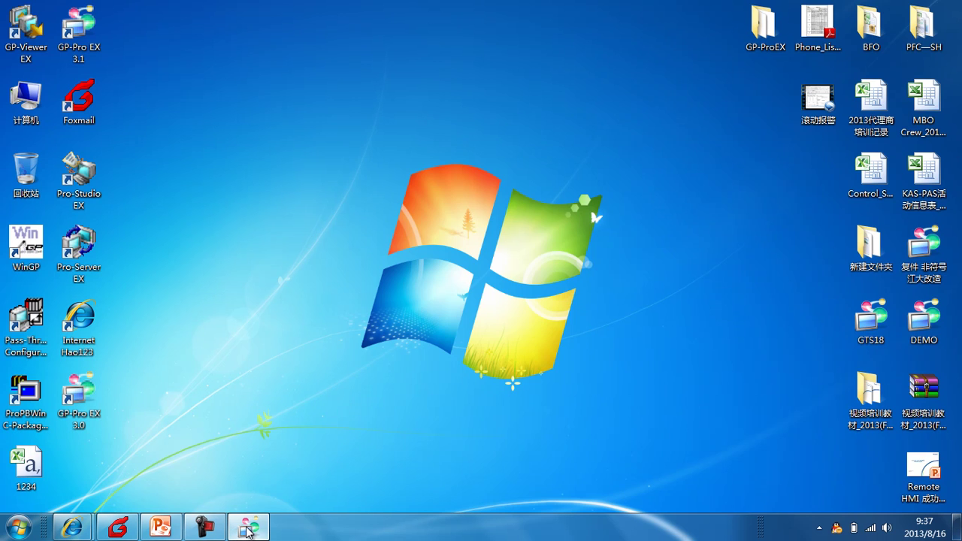
Switch to GP-Pro EX and import the alarm settings from the desktop CSV file 1234
click(248, 528)
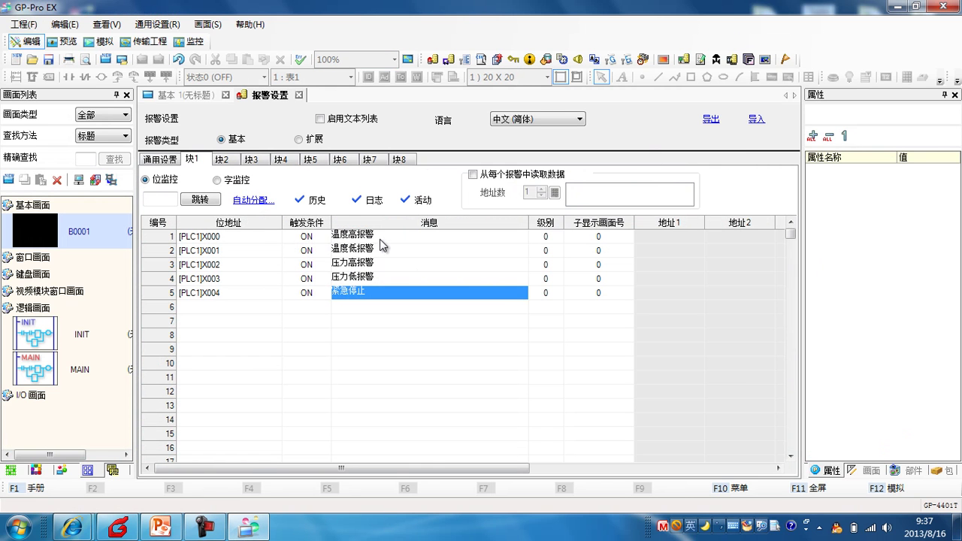
click(754, 119)
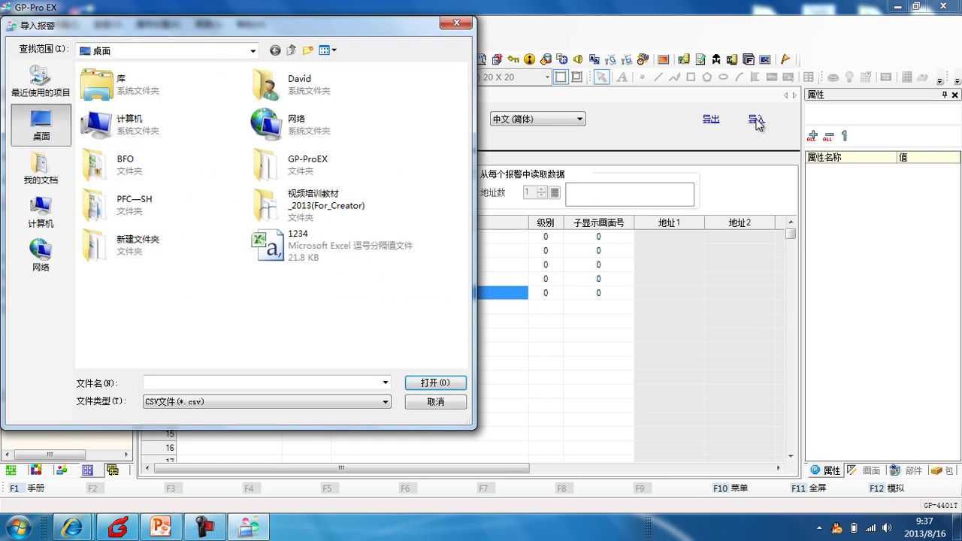
click(323, 256)
click(436, 383)
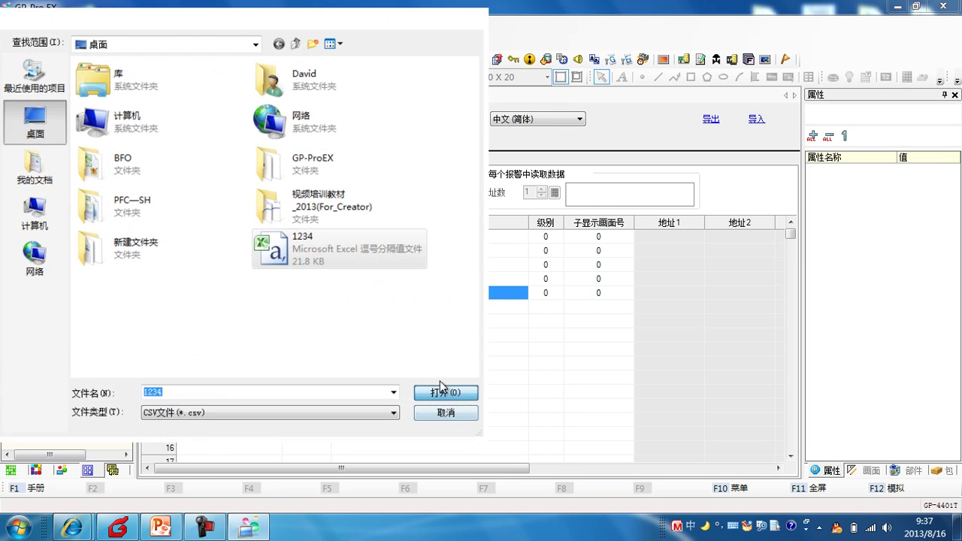
click(422, 280)
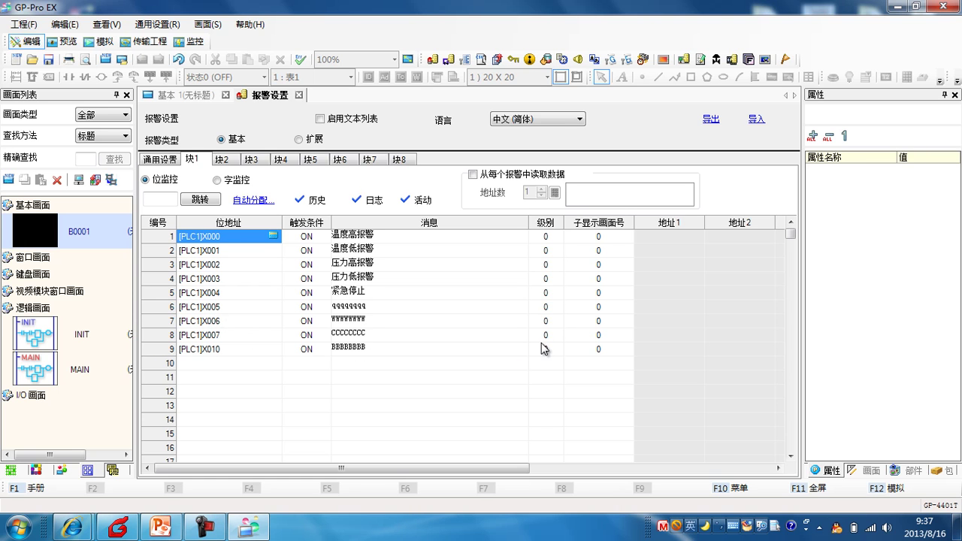
Consult the historical alarm steps slide in PowerPoint, and save the GP-Pro EX project to the desktop as TEST
key(alt+Tab)
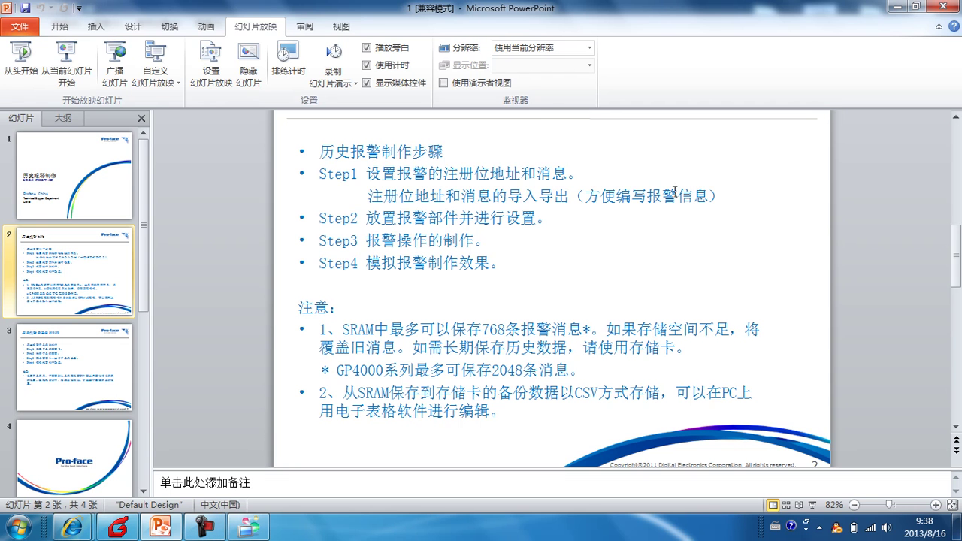
click(249, 526)
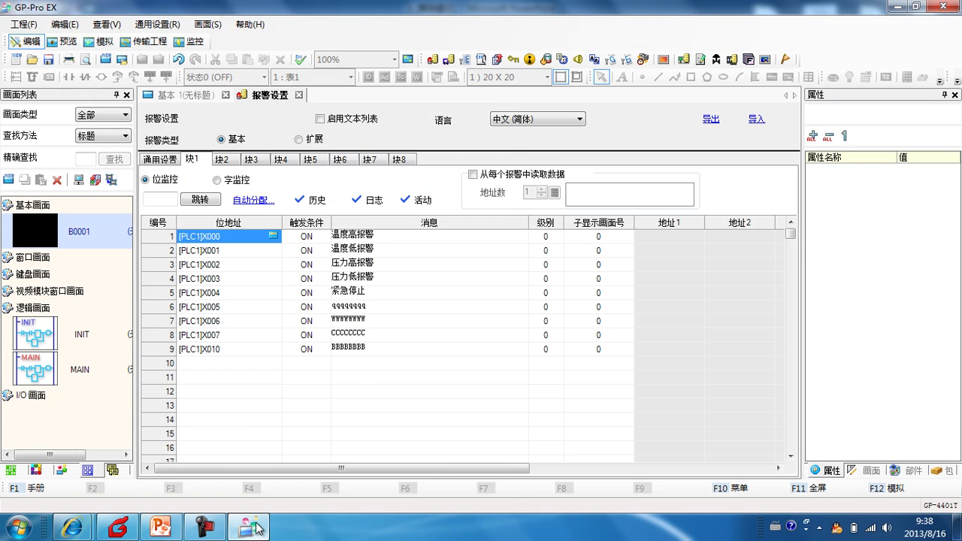
click(48, 59)
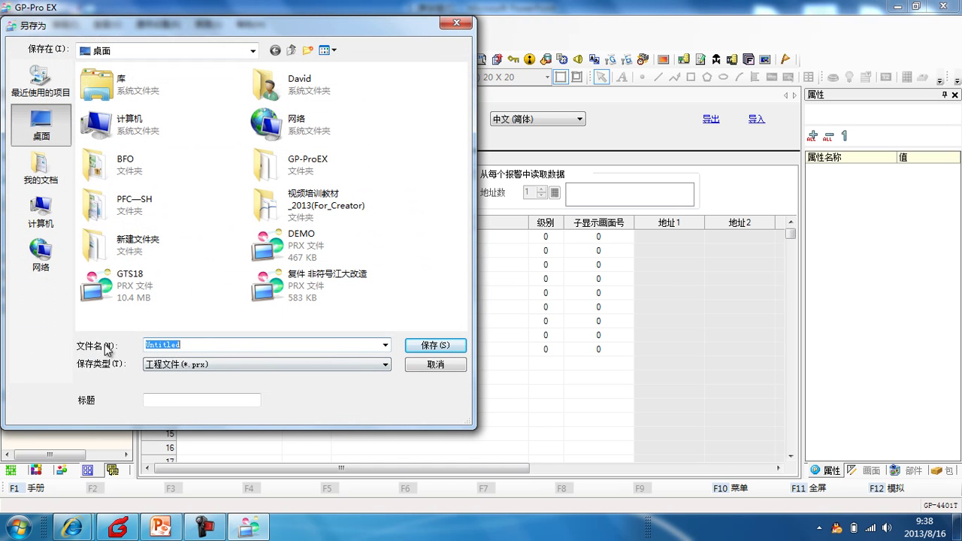
text(TES)
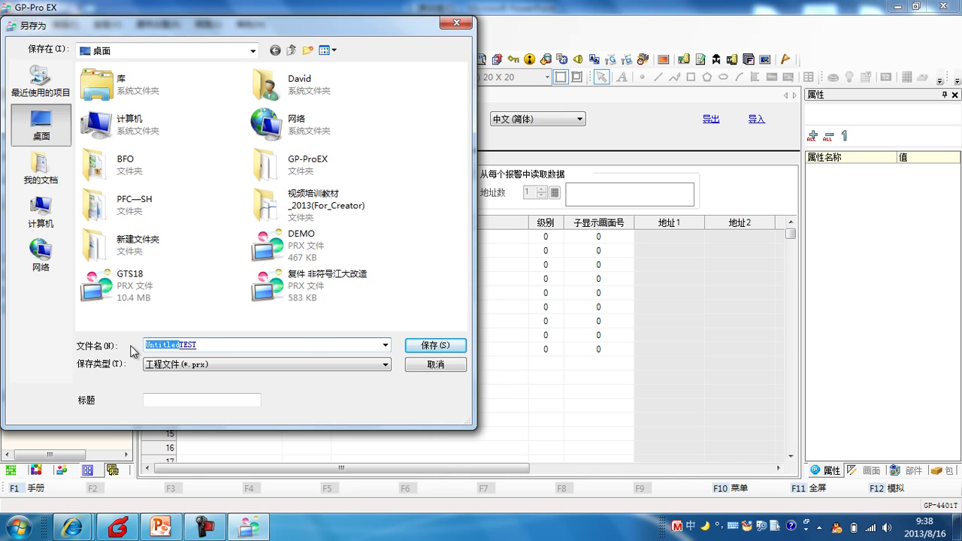
text(T)
key(Return)
drag(179, 345, 79, 357)
key(BackSpace)
click(449, 345)
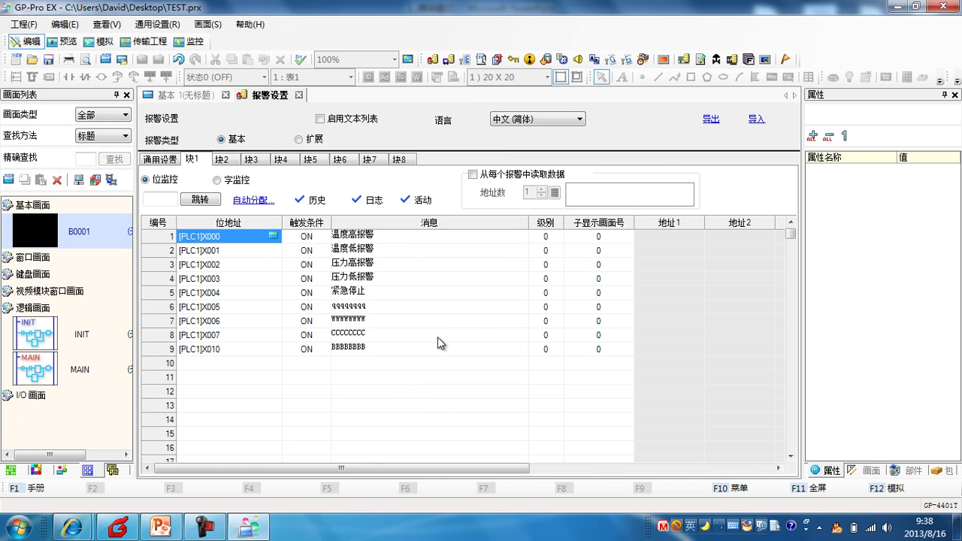
Review Step2 on the PowerPoint slide, and open base screen B0001 in GP-Pro EX with a wider properties pane
click(159, 526)
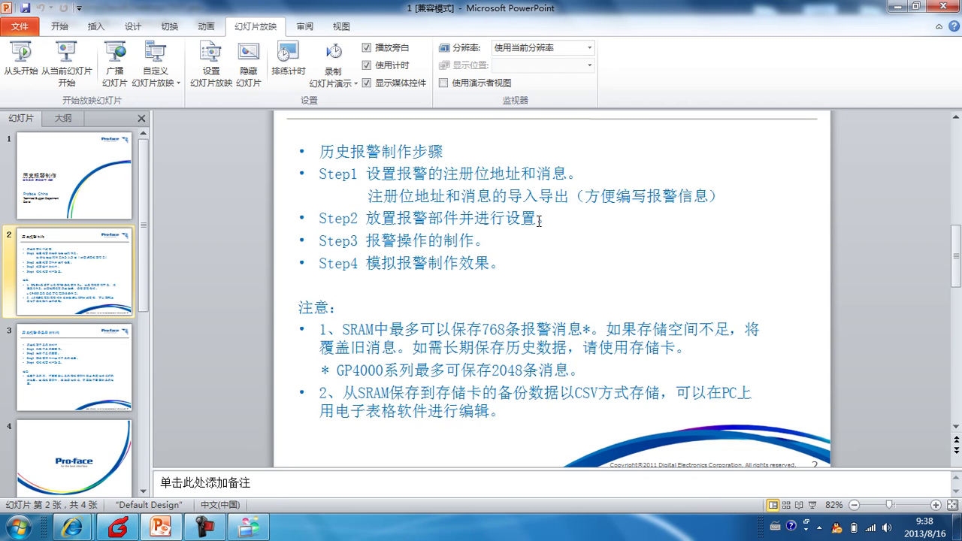
click(248, 526)
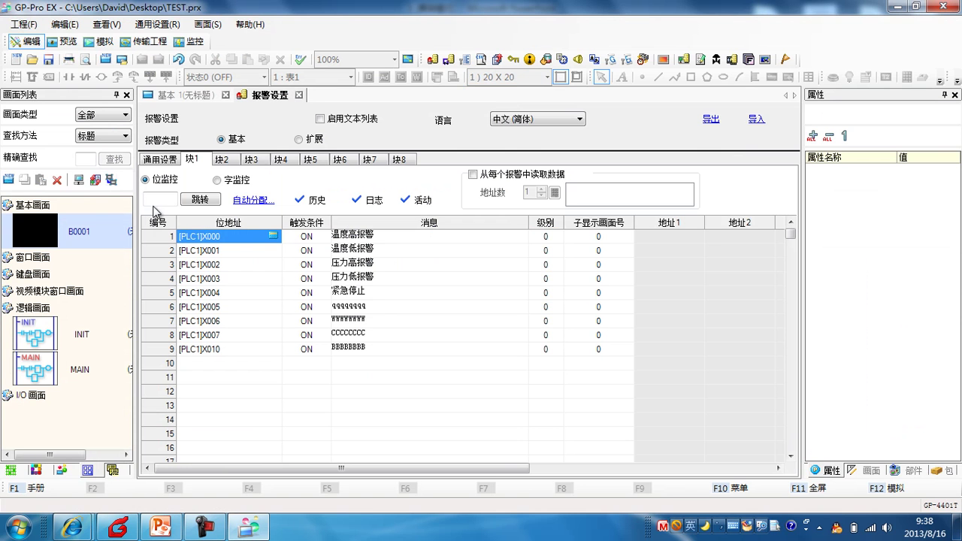
double_click(37, 229)
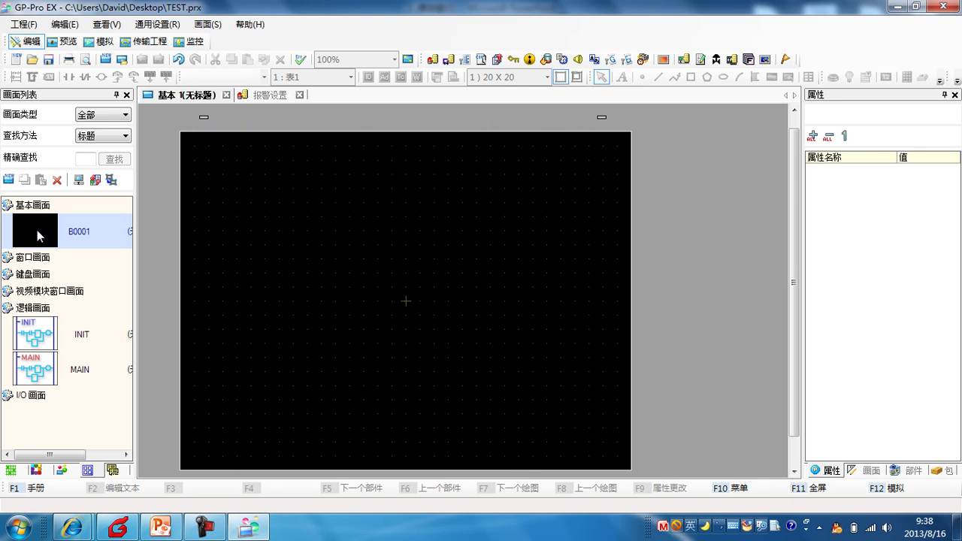
drag(801, 259, 752, 257)
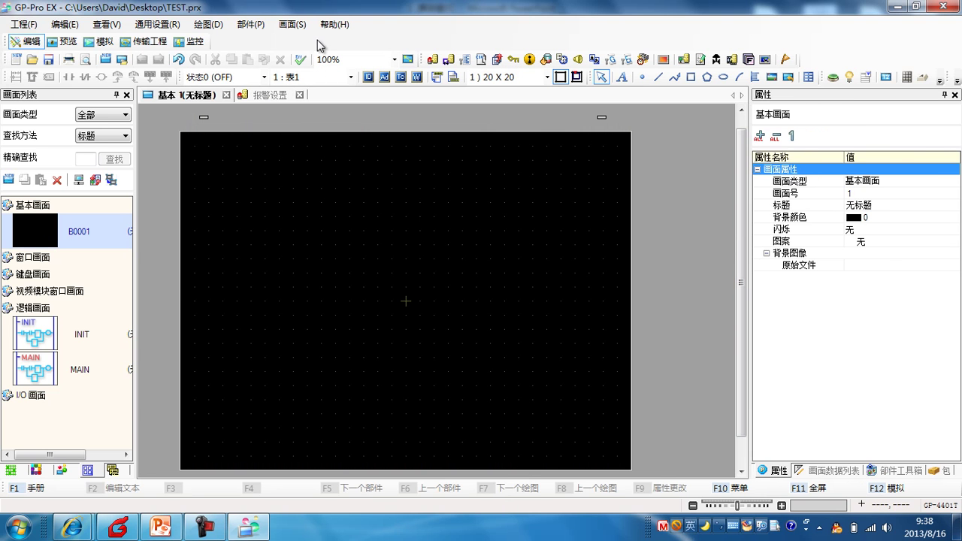
Place an alarm part of about 272 × 264 pixels in the upper-left area of base screen B0001
click(248, 24)
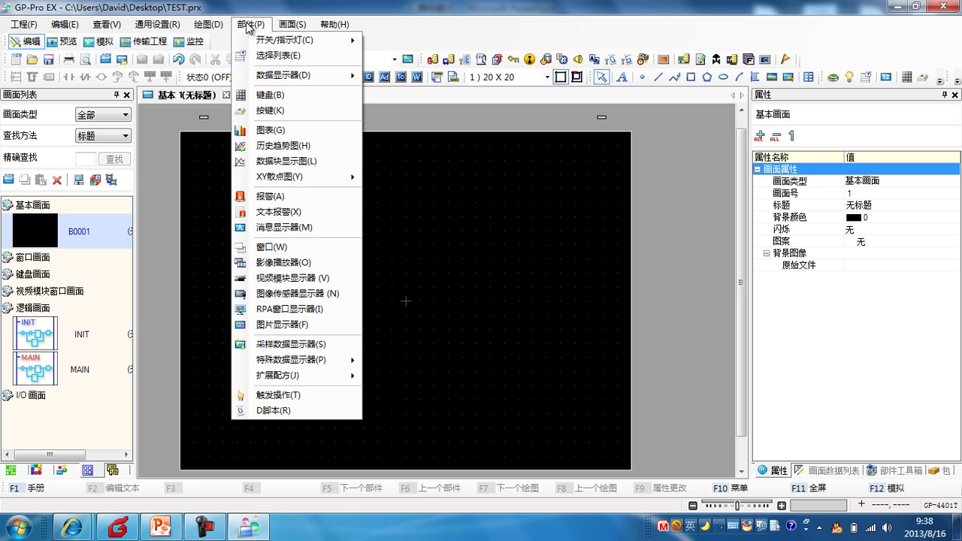
click(266, 197)
drag(228, 150, 507, 393)
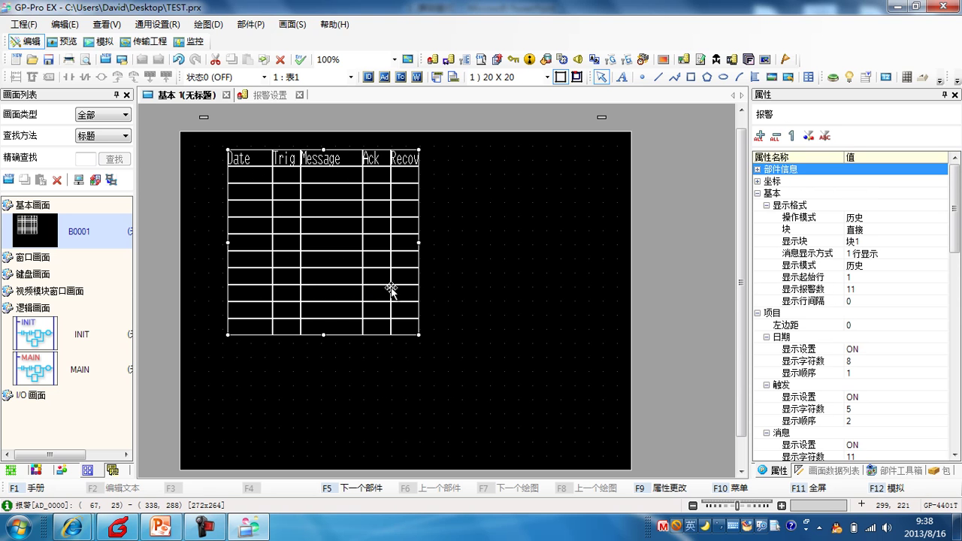
Open the settings of the alarm part on B0001 and shift the dialog aside to uncover part of the alarm table
double_click(365, 259)
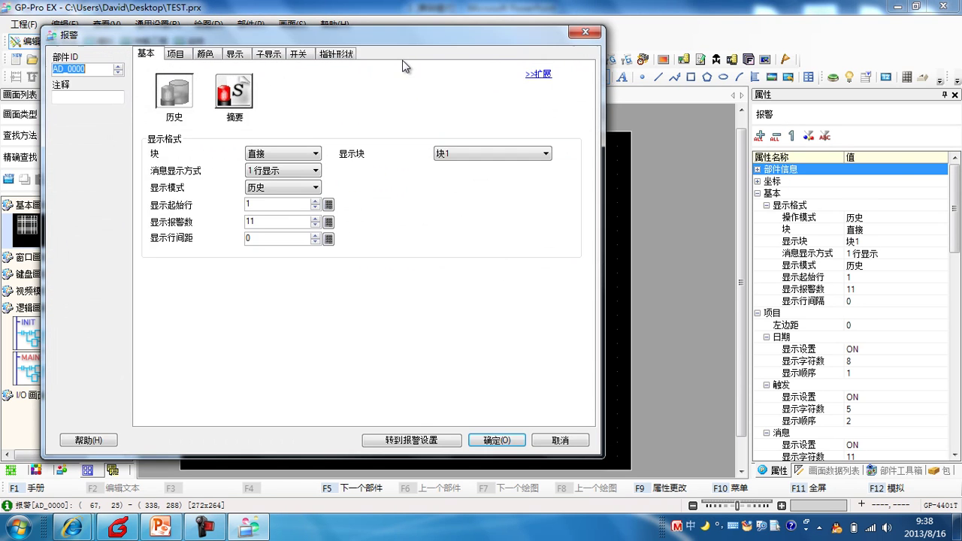
drag(403, 30, 704, 45)
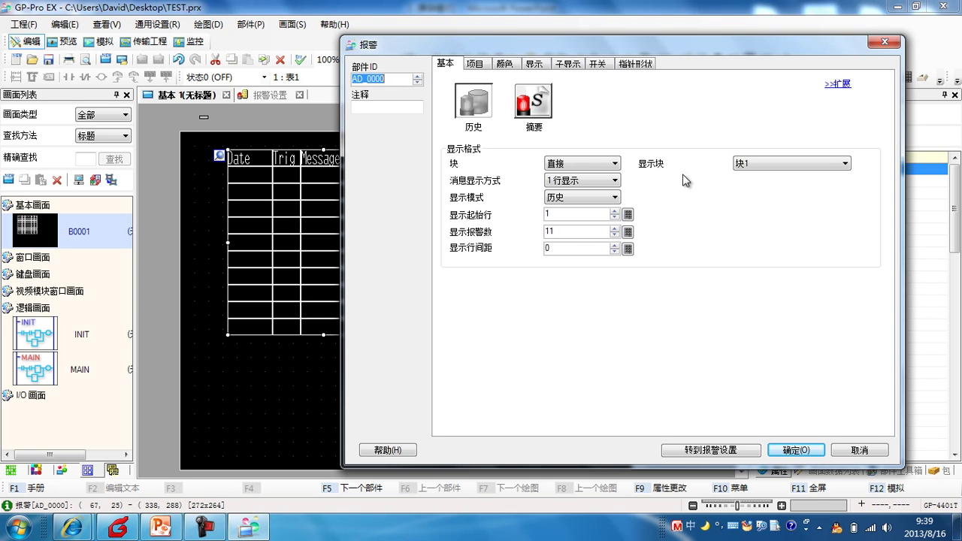
Try specifying the alarm part's block by address (地址), and return the block setting to 直接
click(614, 163)
click(599, 186)
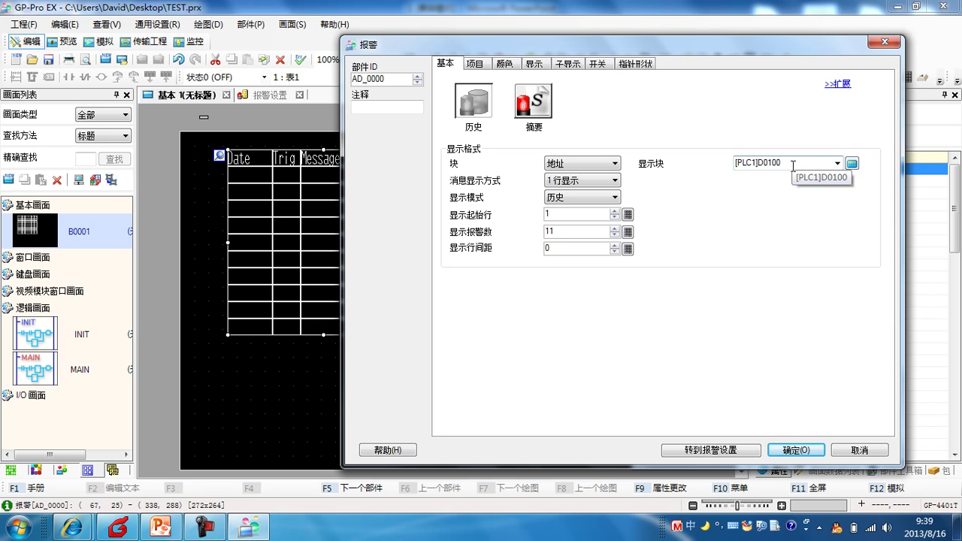
click(614, 163)
click(597, 173)
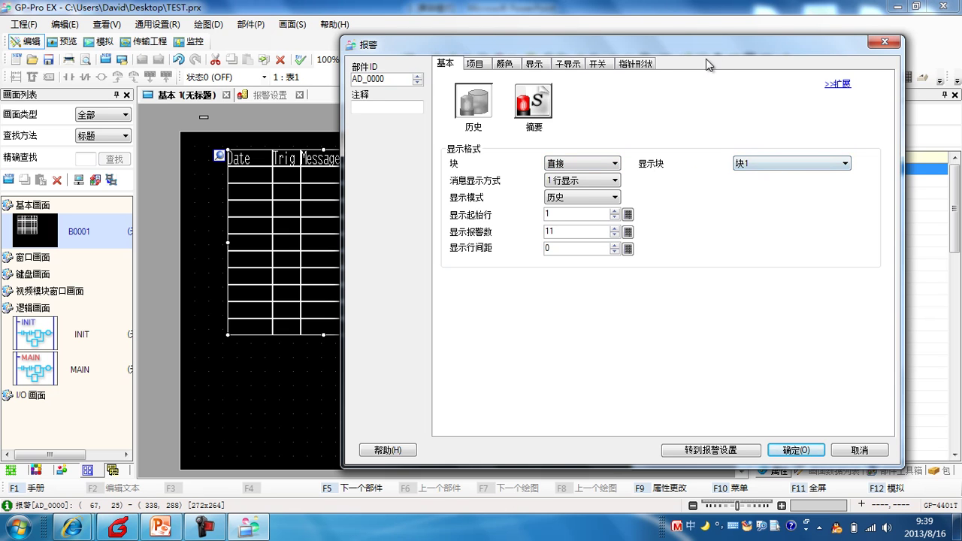
With the alarm table uncovered, try 多行显示 with 2 lines per message, and return the message display to 1行显示
drag(709, 51, 722, 78)
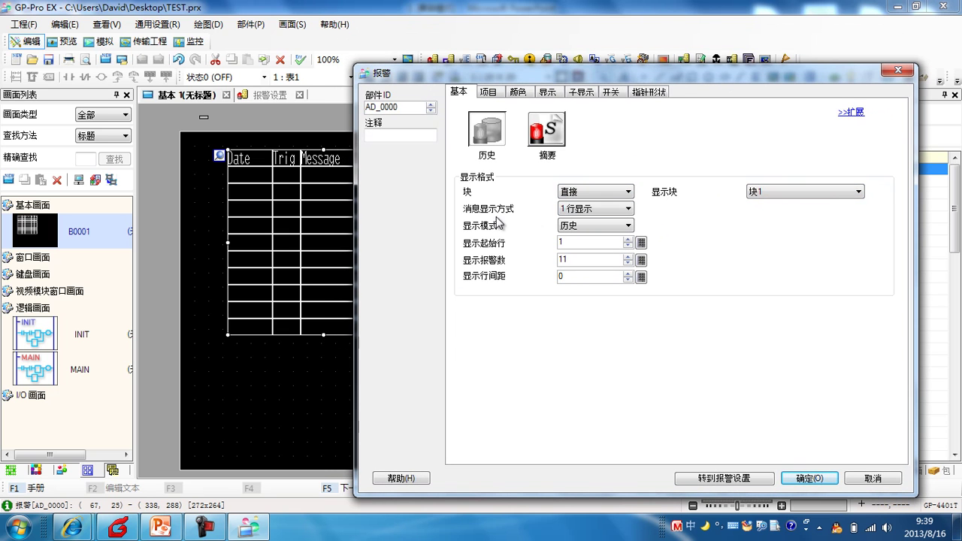
drag(597, 76, 633, 107)
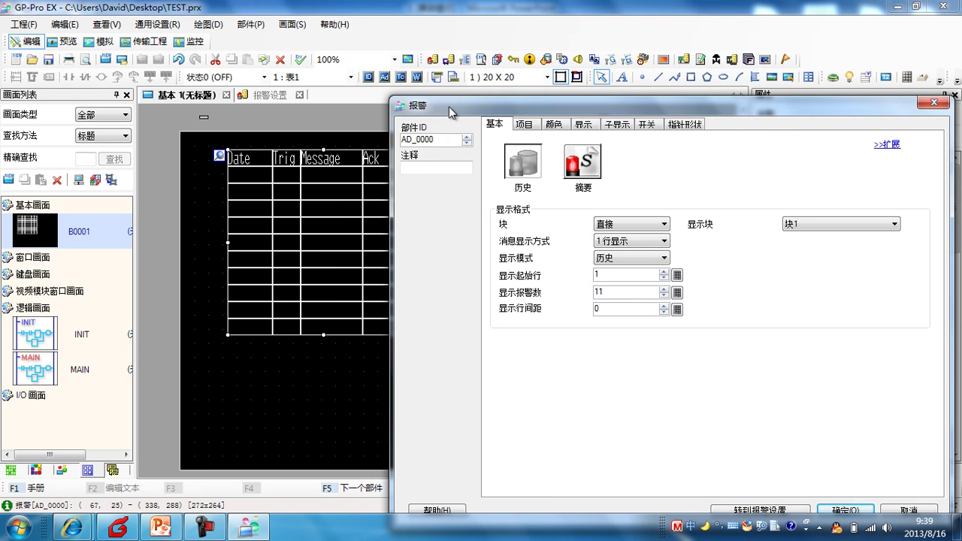
drag(449, 107, 484, 108)
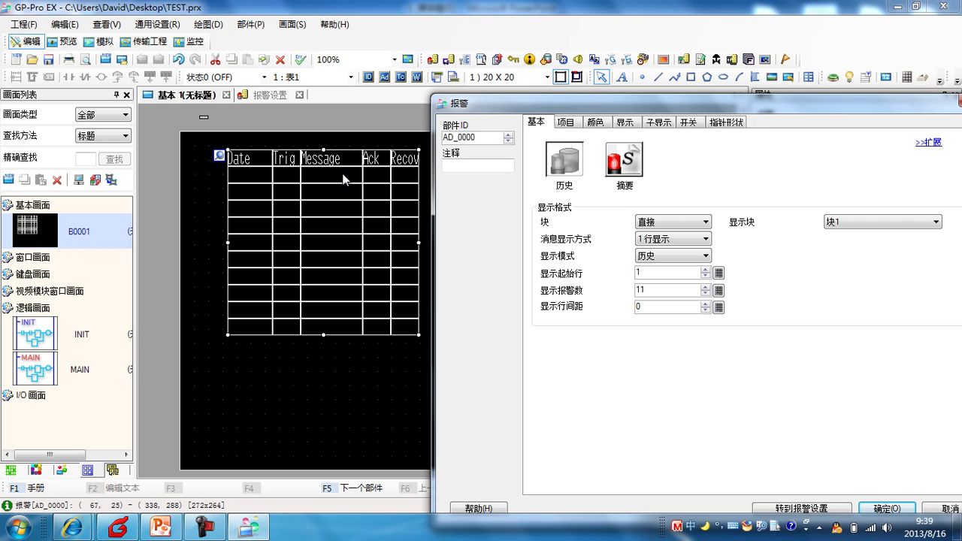
click(703, 240)
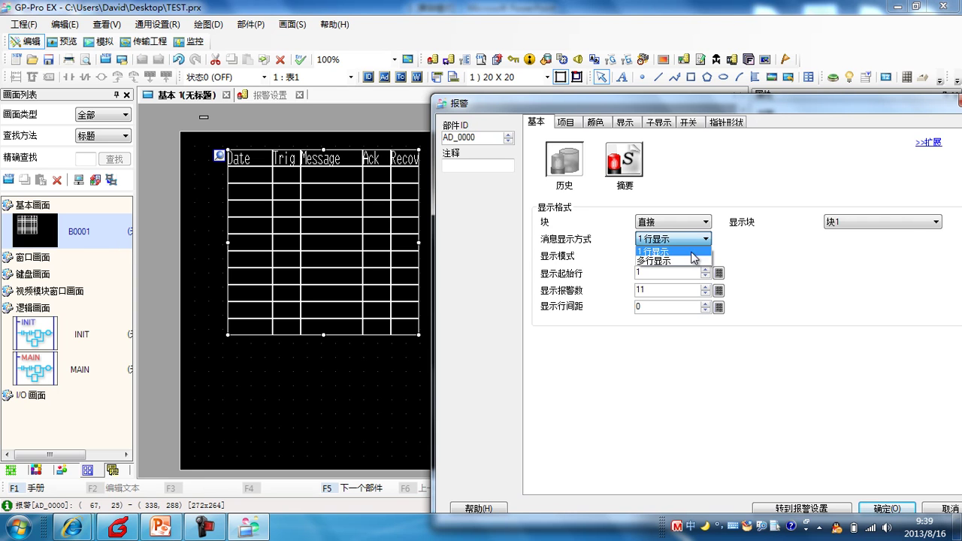
click(691, 261)
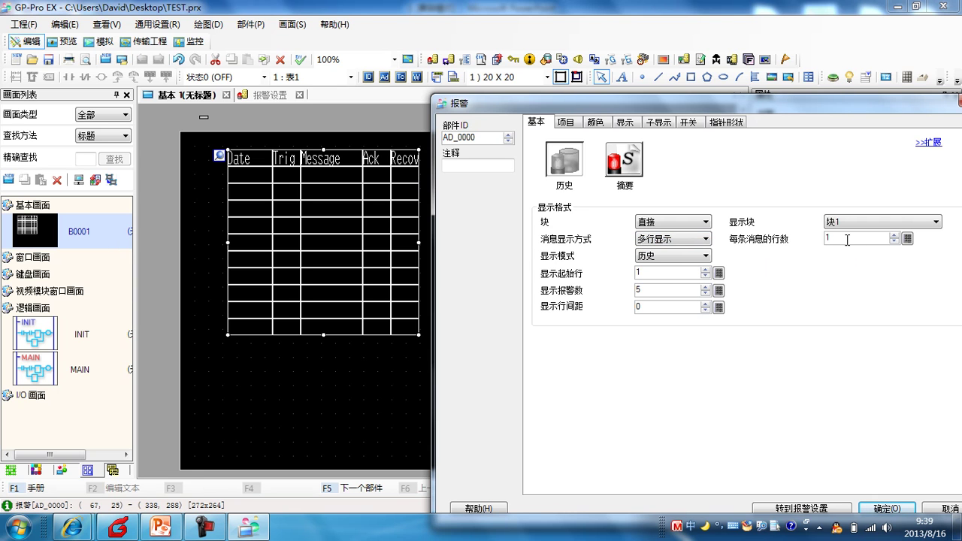
click(846, 240)
text(2)
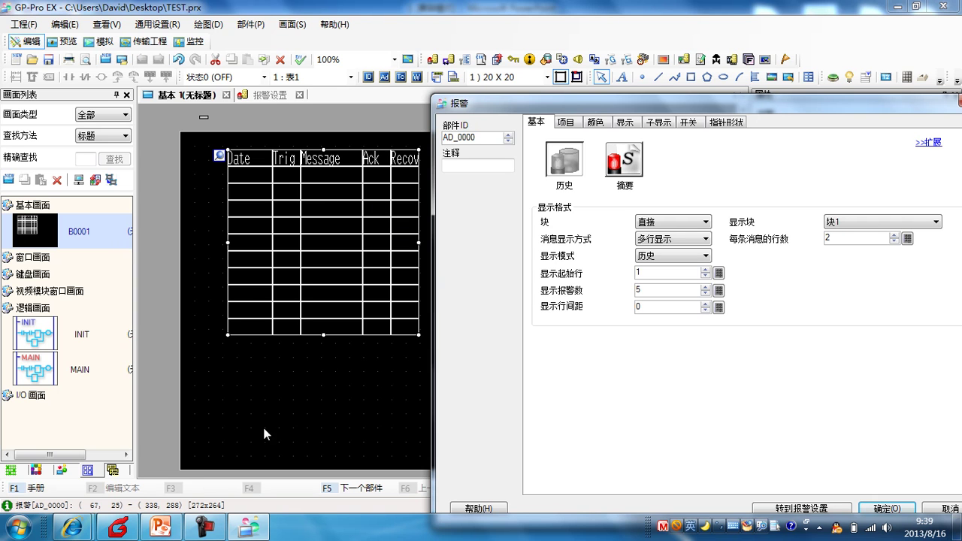
click(707, 239)
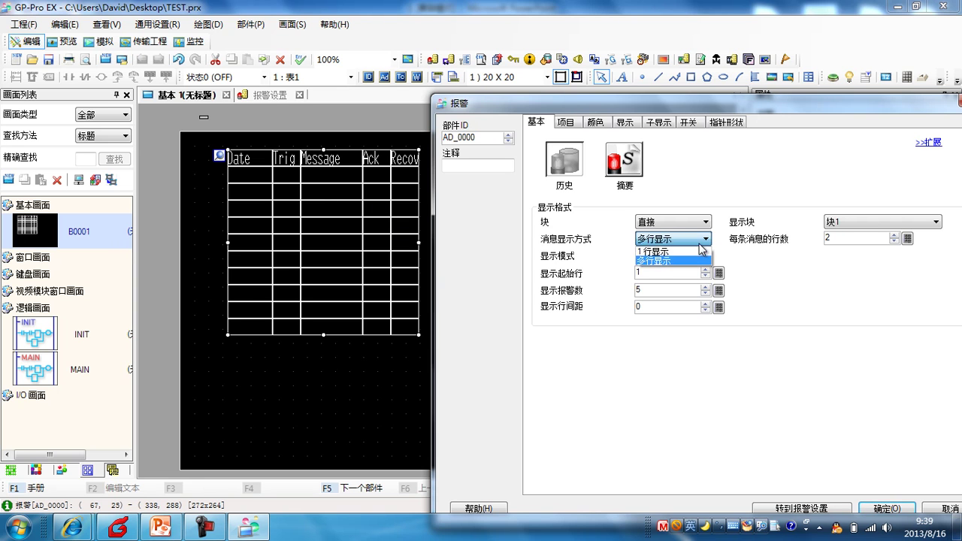
click(691, 255)
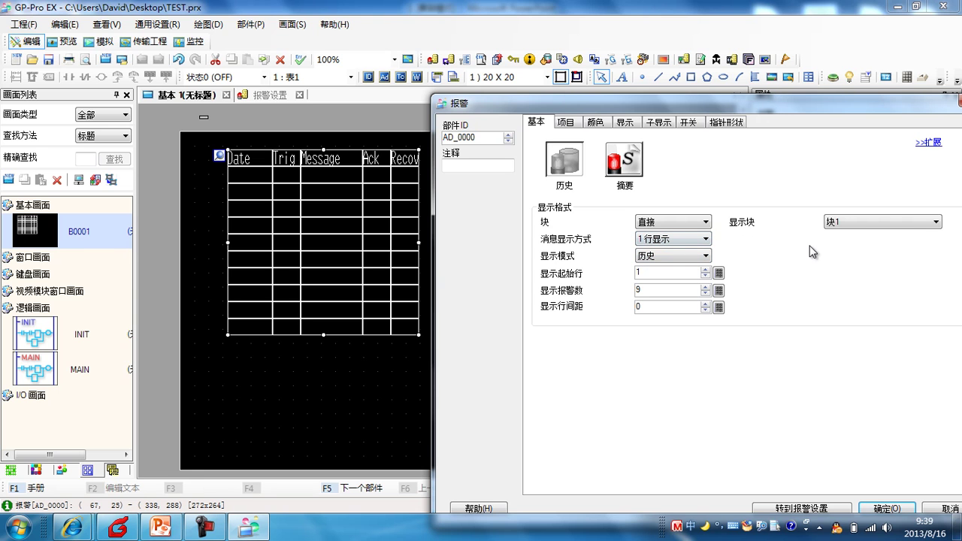